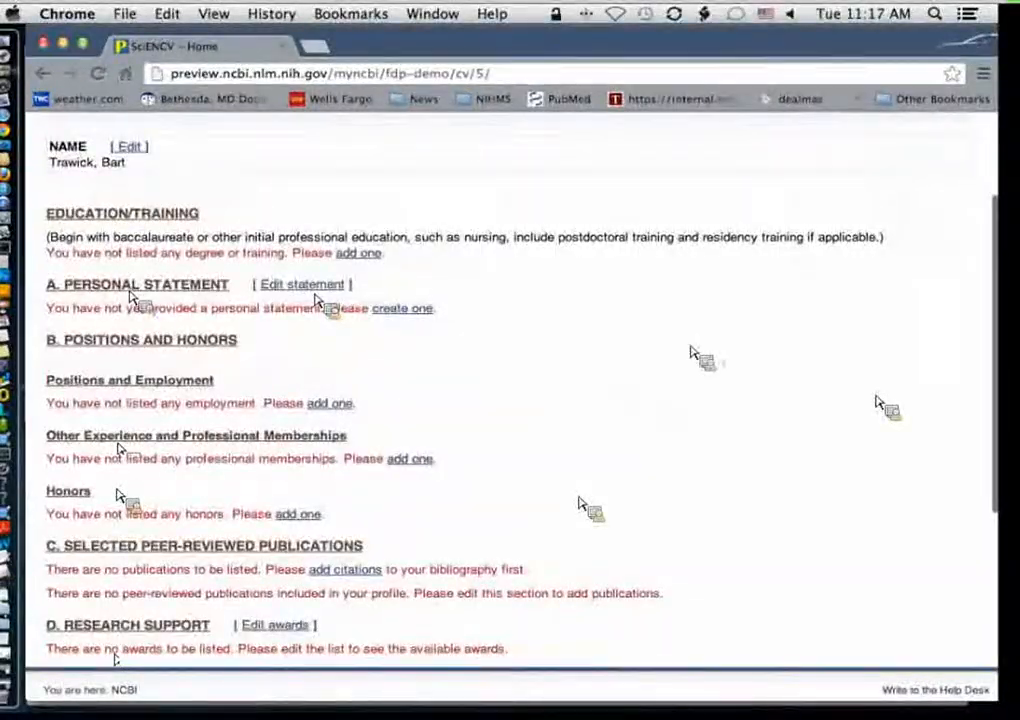
Step: Start a new degree entry under Education/Training with school Texas A&M University, city College Station and state TX
{"action": "scroll", "coordinate": [659, 361], "scroll_direction": "down", "scroll_amount": 1}
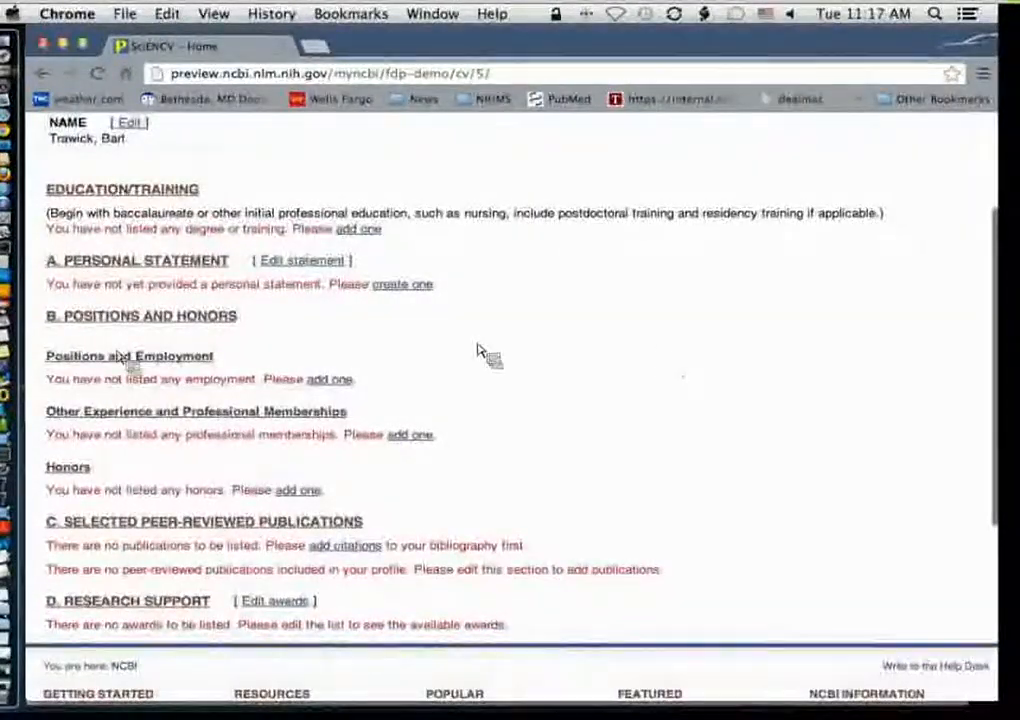
{"action": "scroll", "coordinate": [479, 352], "scroll_direction": "up", "scroll_amount": 3}
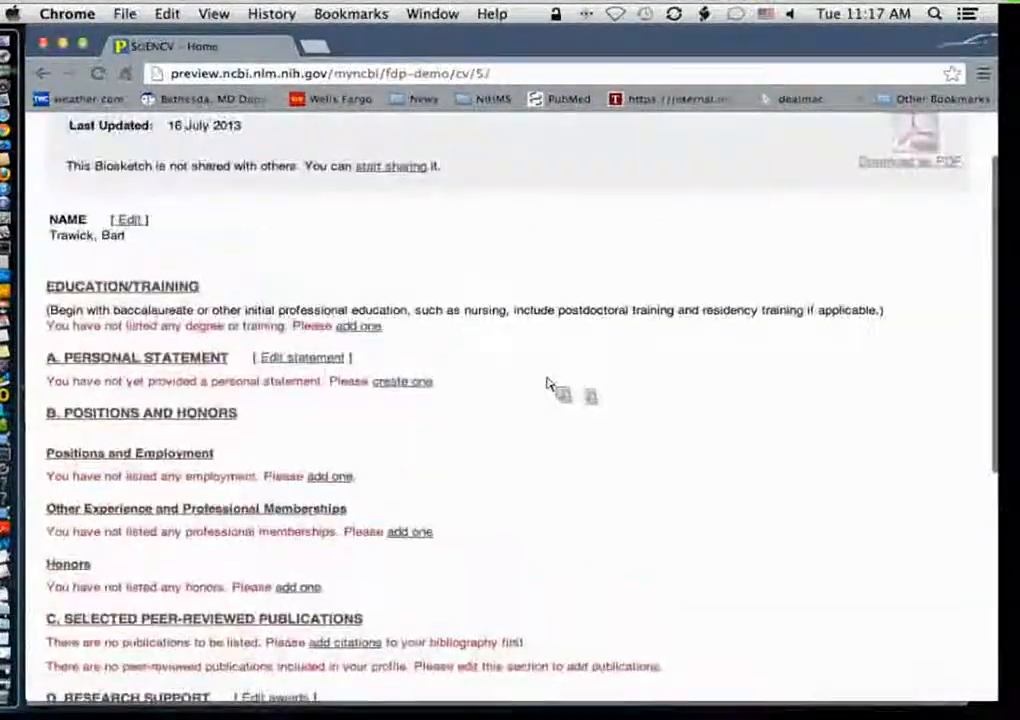
{"action": "left_click", "coordinate": [357, 327]}
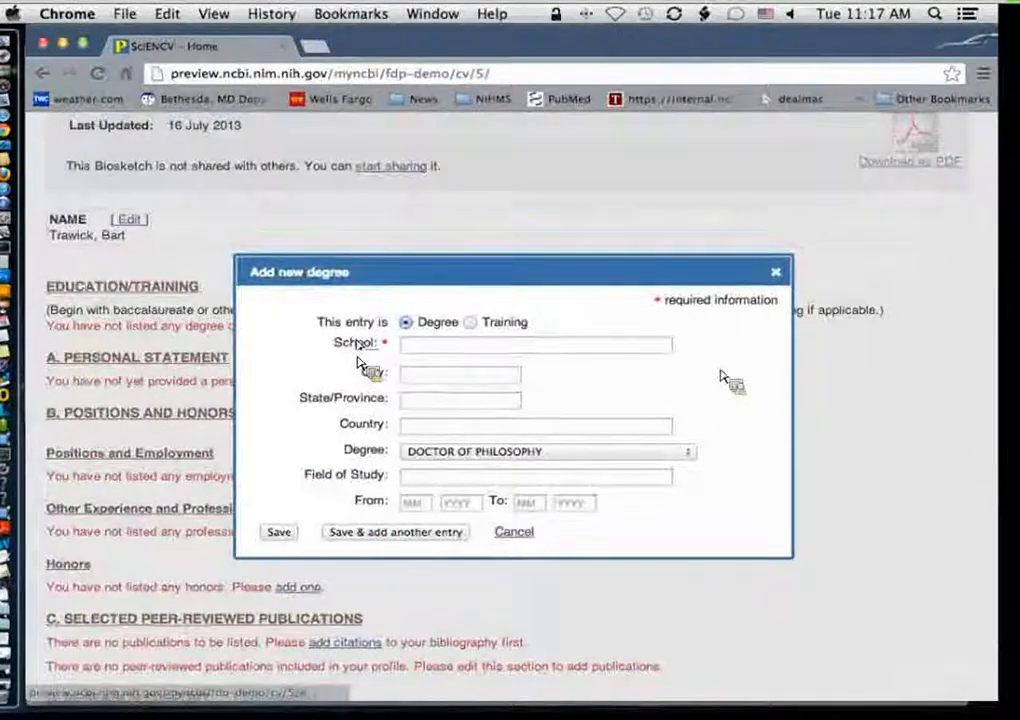
{"action": "left_click", "coordinate": [590, 346]}
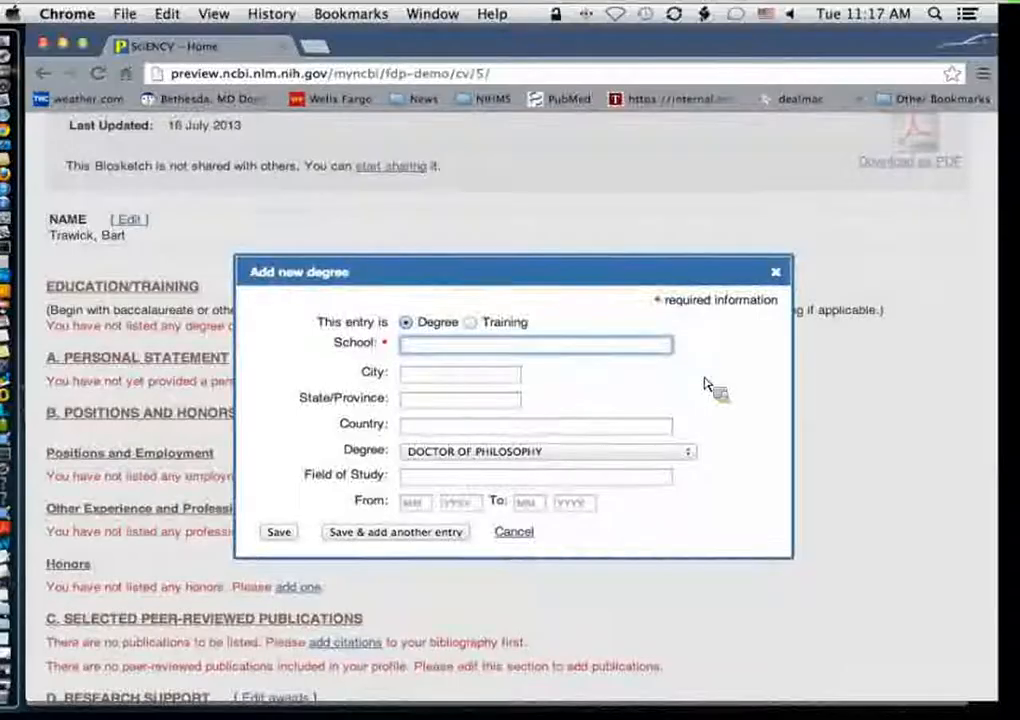
{"action": "type", "text": "&M Universit"}
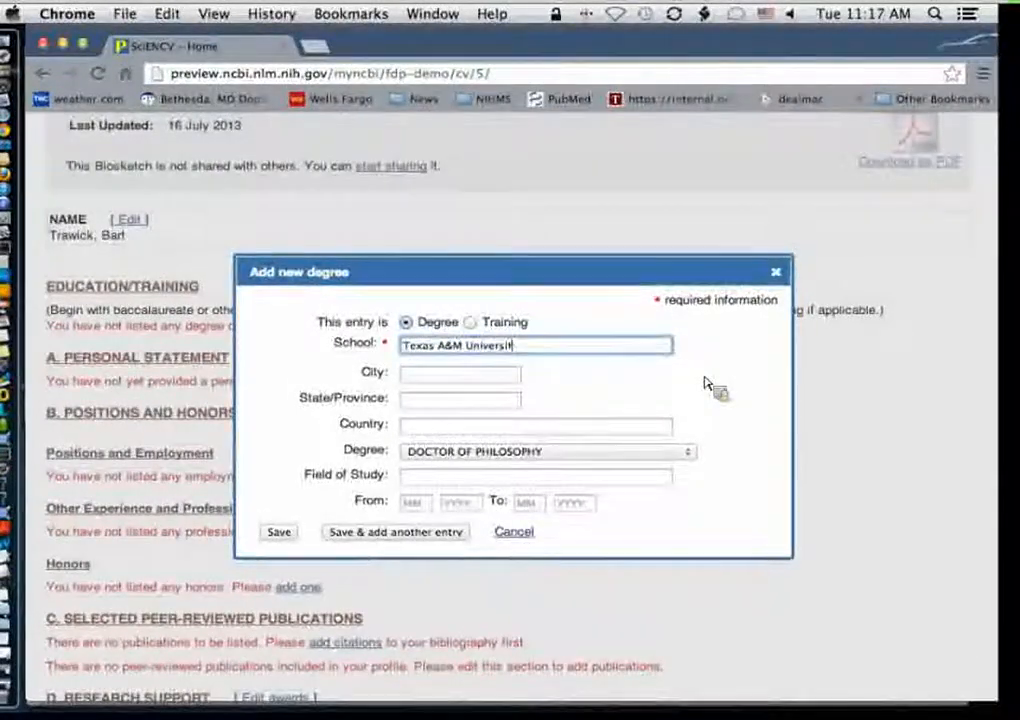
{"action": "type", "text": "College"}
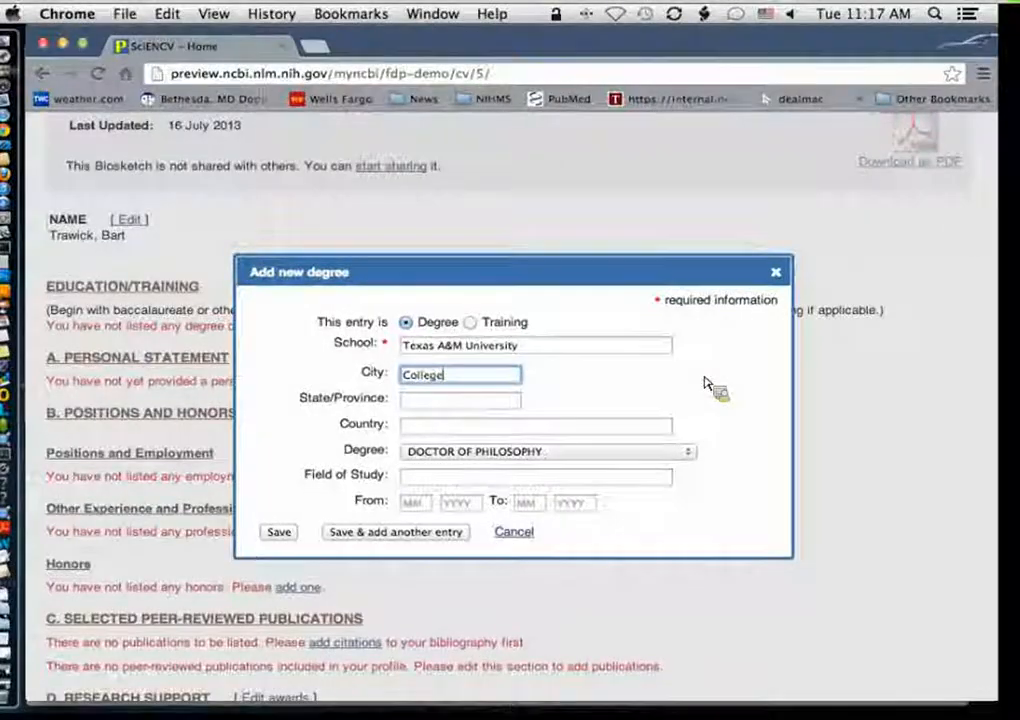
{"action": "type", "text": " Station"}
{"action": "key", "text": "Tab"}
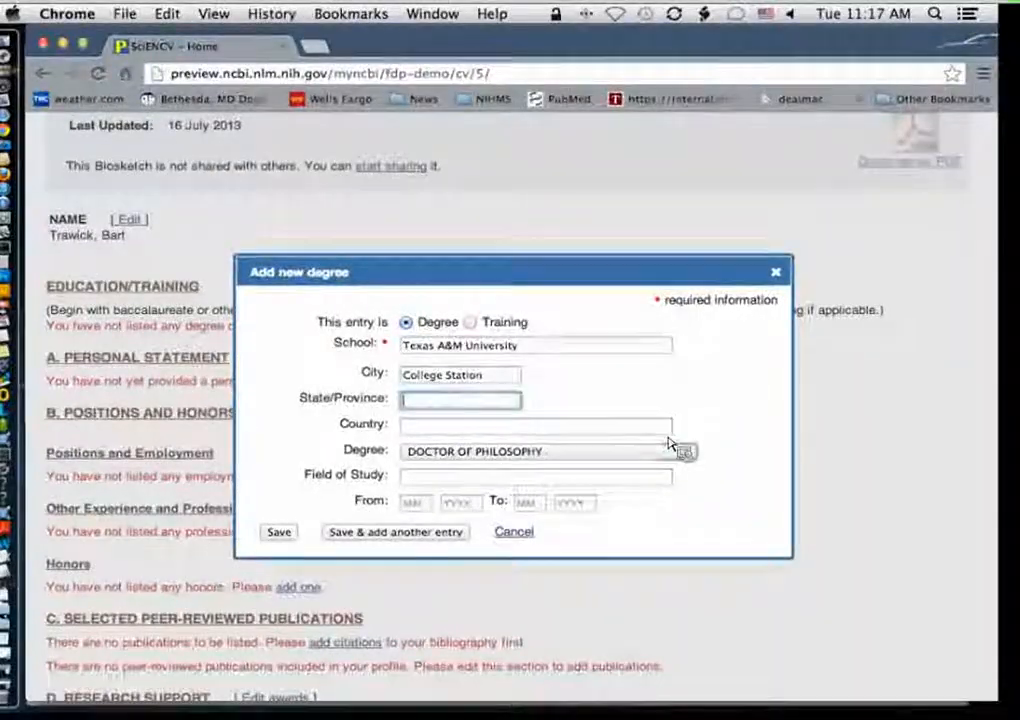
{"action": "type", "text": "TX"}
Step: Set the degree to BACHELOR OF ARTS and the field of study to Chemistry
{"action": "left_click", "coordinate": [654, 466]}
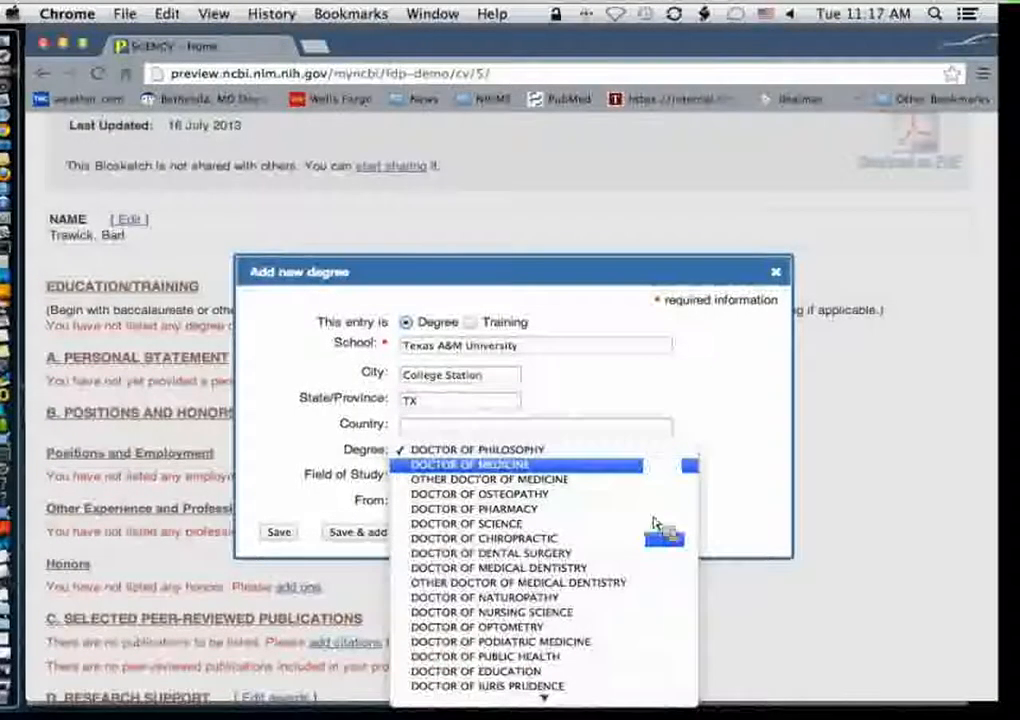
{"action": "scroll", "coordinate": [660, 540], "scroll_direction": "down", "scroll_amount": 5}
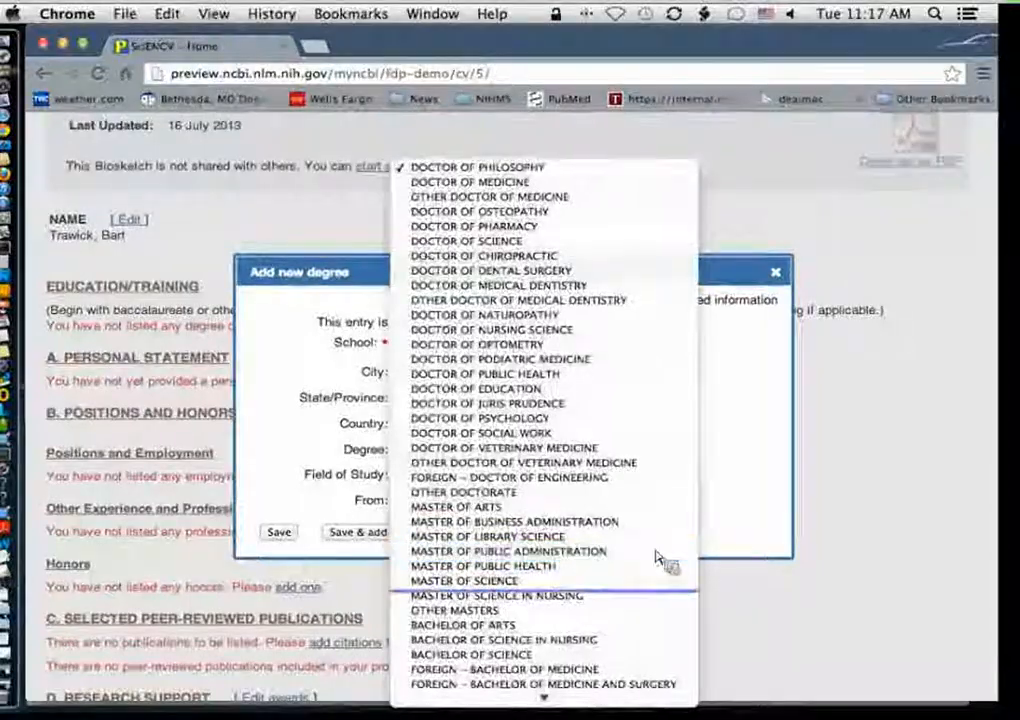
{"action": "left_click", "coordinate": [637, 627]}
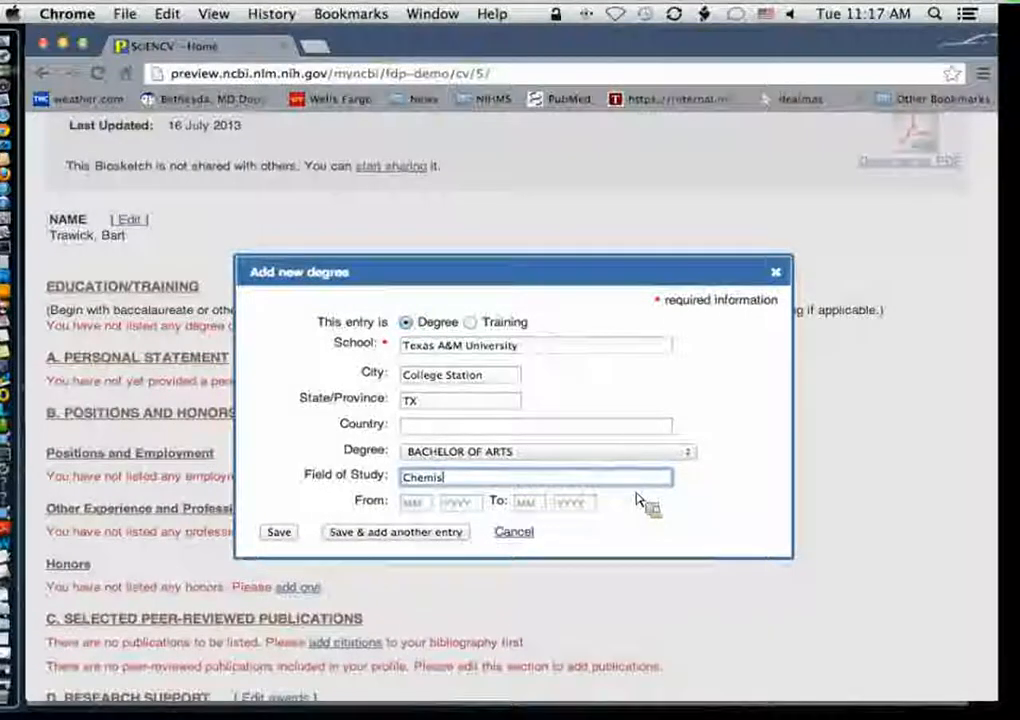
{"action": "type", "text": "try"}
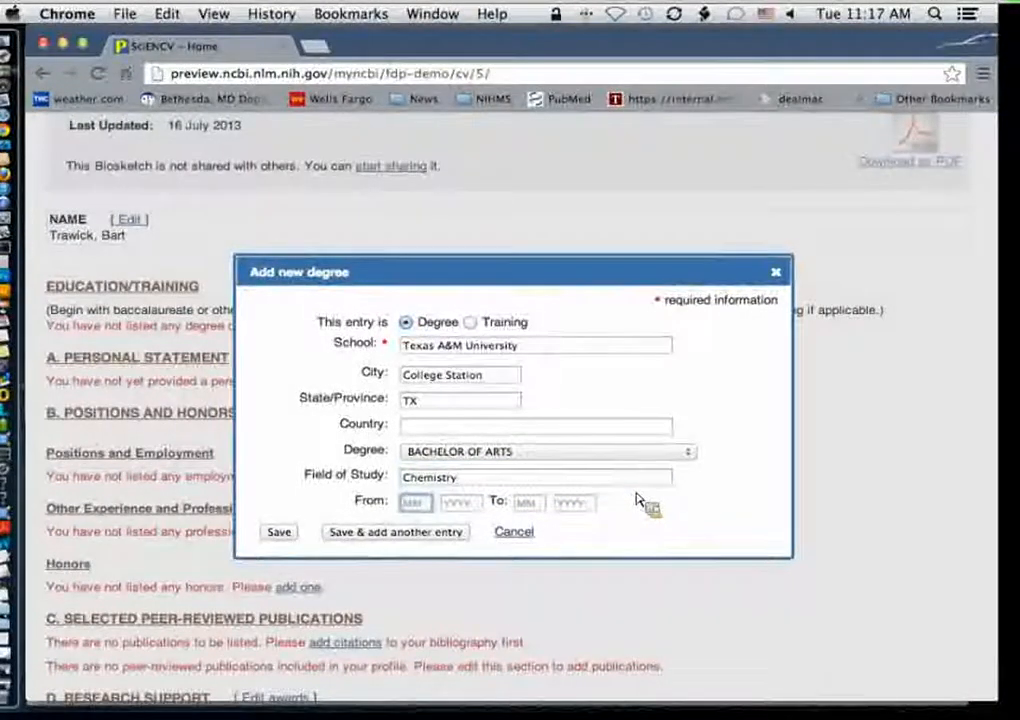
{"action": "type", "text": "09"}
Step: Enter the dates 09/1988 to 05/1992, then save the degree and start another entry
{"action": "key", "text": "Tab"}
{"action": "type", "text": "1988"}
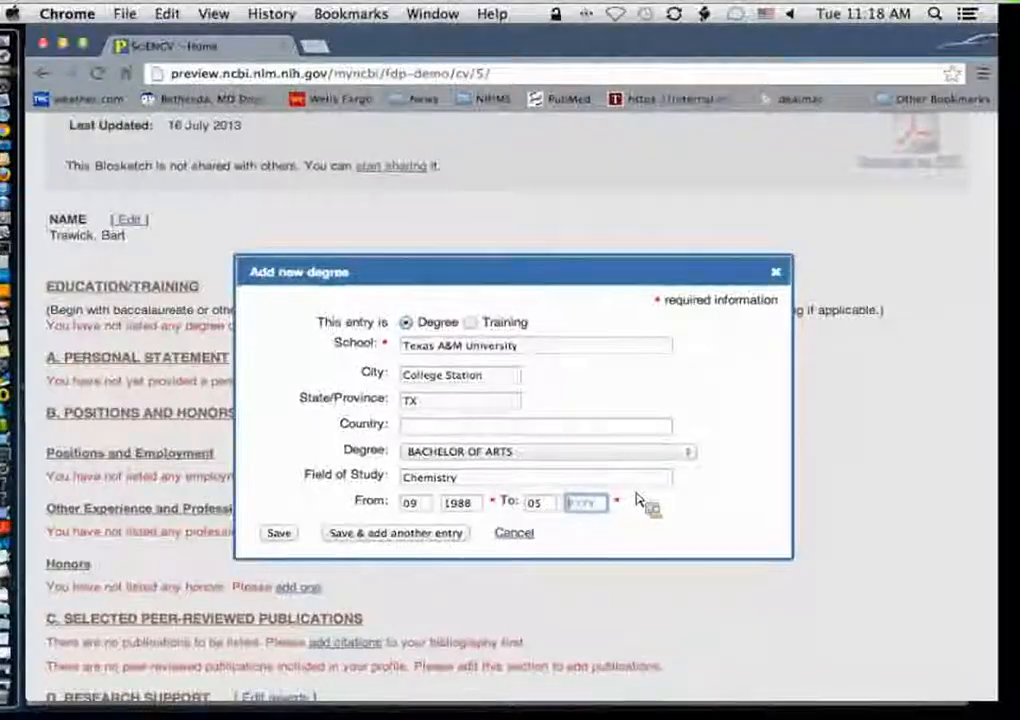
{"action": "type", "text": "992"}
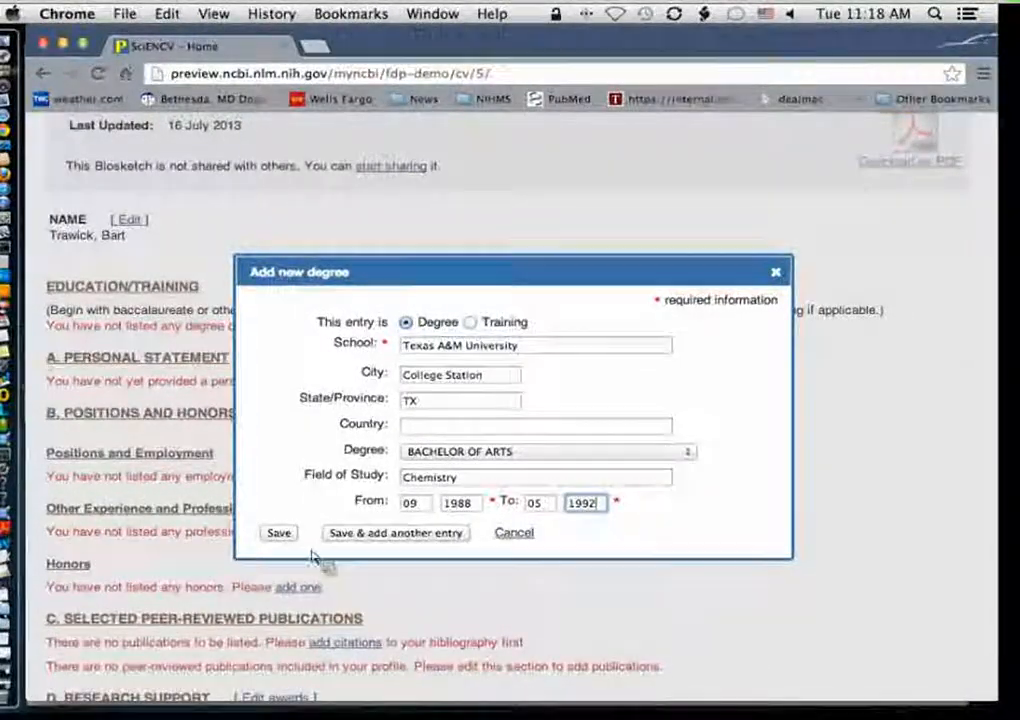
{"action": "left_click", "coordinate": [362, 533]}
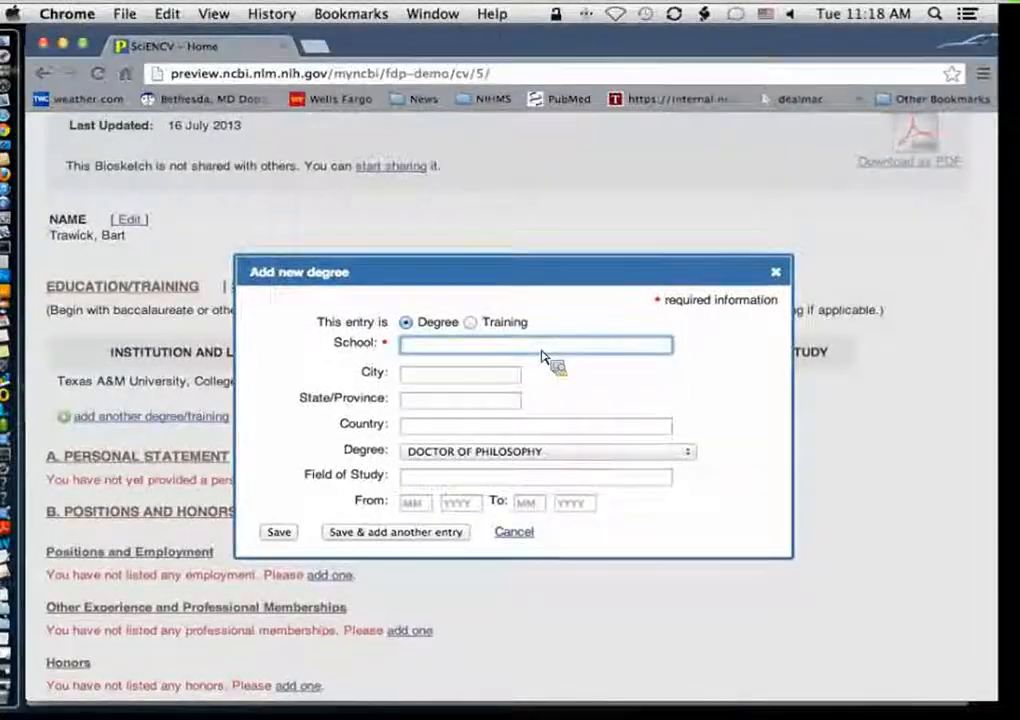
Step: Fill in the second degree with school UTHSC Houston, city Houston, state TX and field of study Immunology
{"action": "type", "text": "C"}
{"action": "key", "text": "Tab"}
{"action": "type", "text": "Houston"}
{"action": "key", "text": "Tab"}
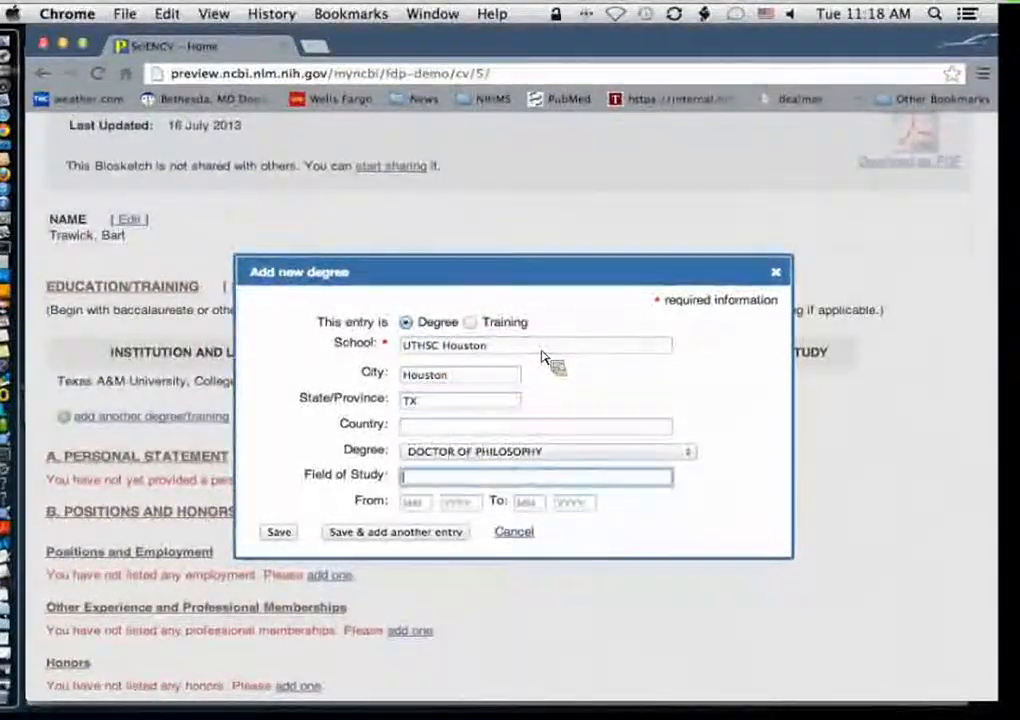
{"action": "type", "text": "Immunology"}
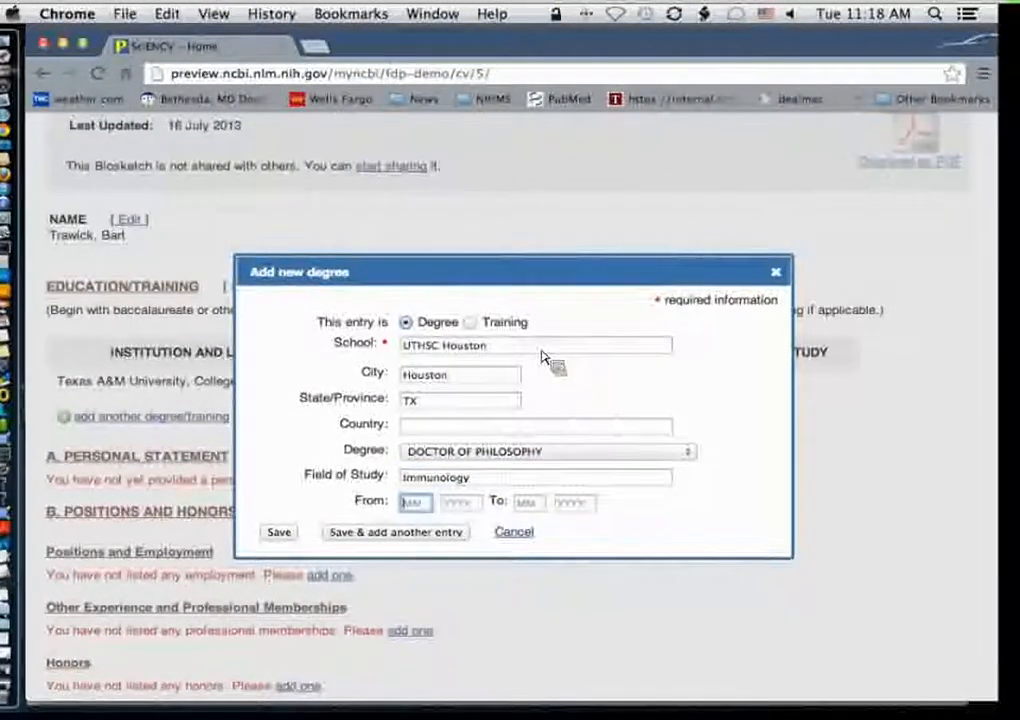
{"action": "type", "text": "01"}
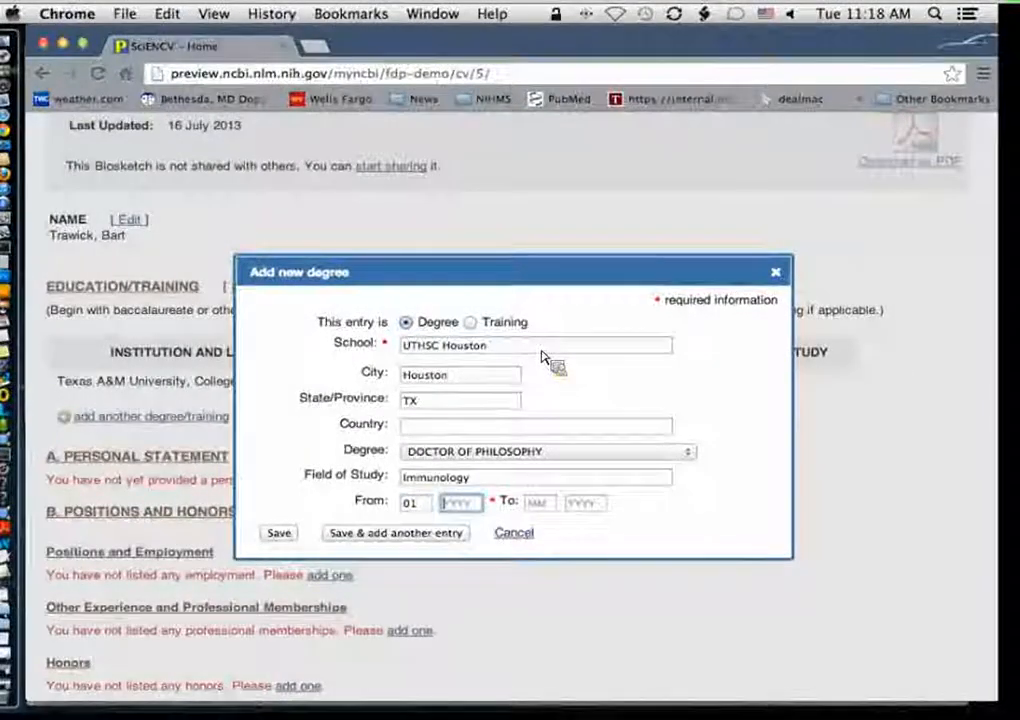
{"action": "type", "text": "1994"}
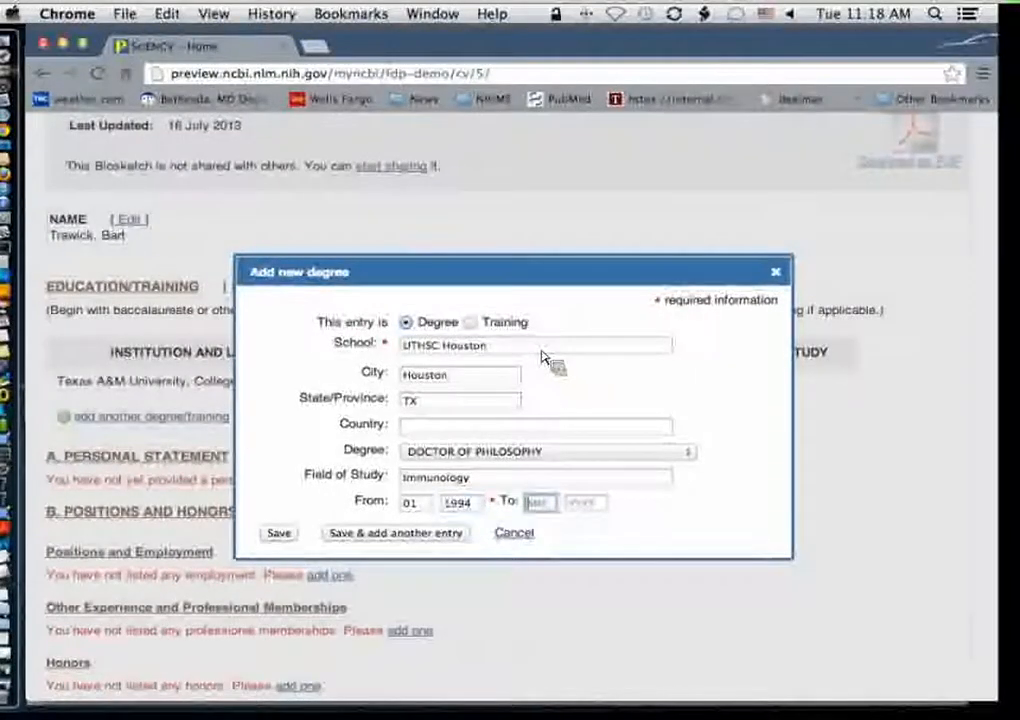
{"action": "type", "text": "05"}
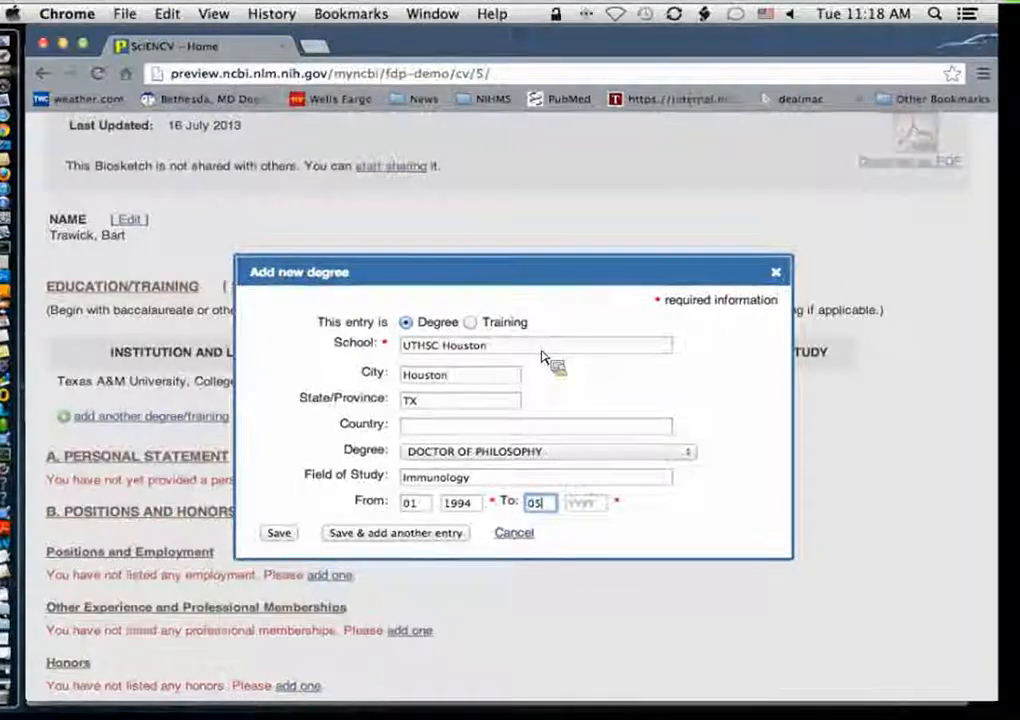
{"action": "type", "text": "19"}
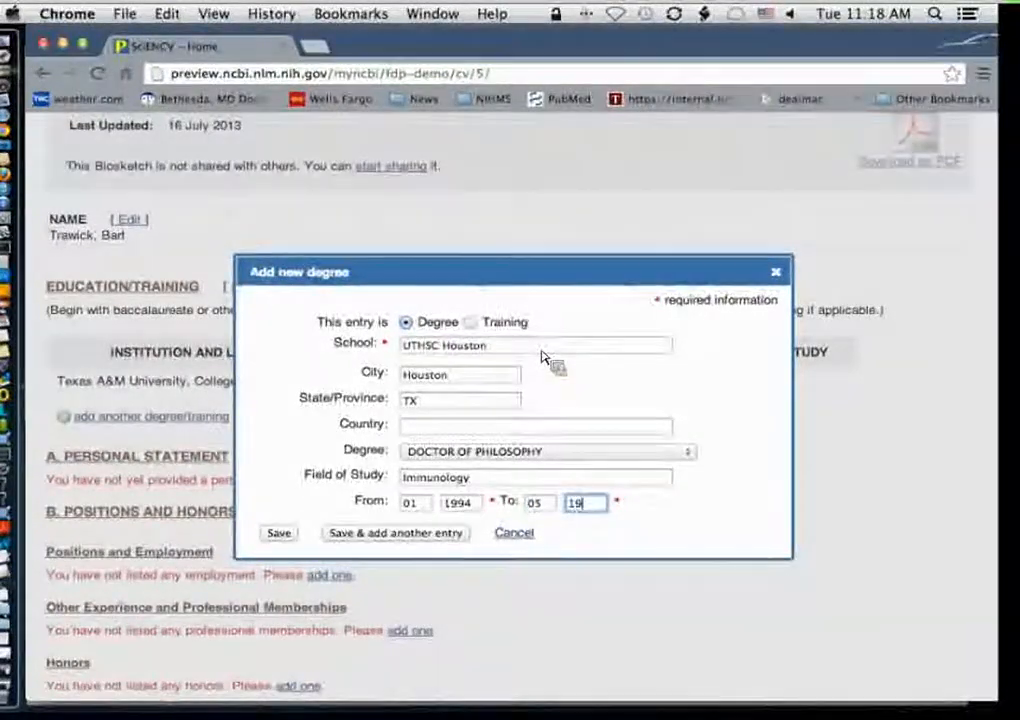
{"action": "type", "text": "99"}
Step: Enter the dates 01/1994 to 05/1999 for the second degree and save it
{"action": "left_click", "coordinate": [279, 533]}
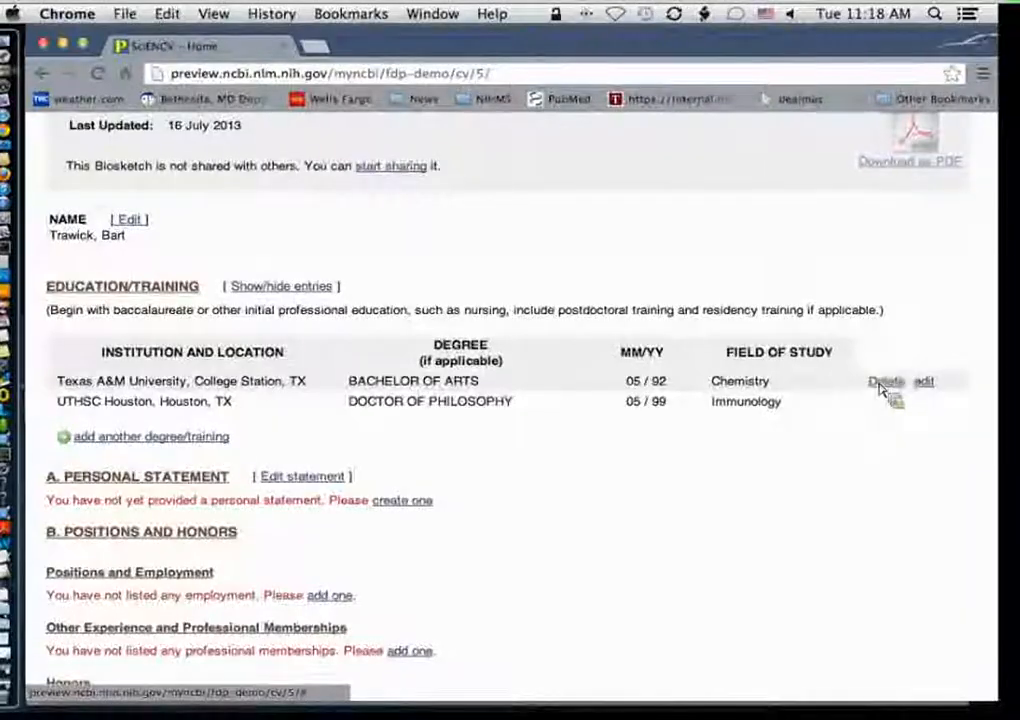
Step: Open the Texas A&M degree for editing and close it without changes
{"action": "left_click", "coordinate": [924, 384]}
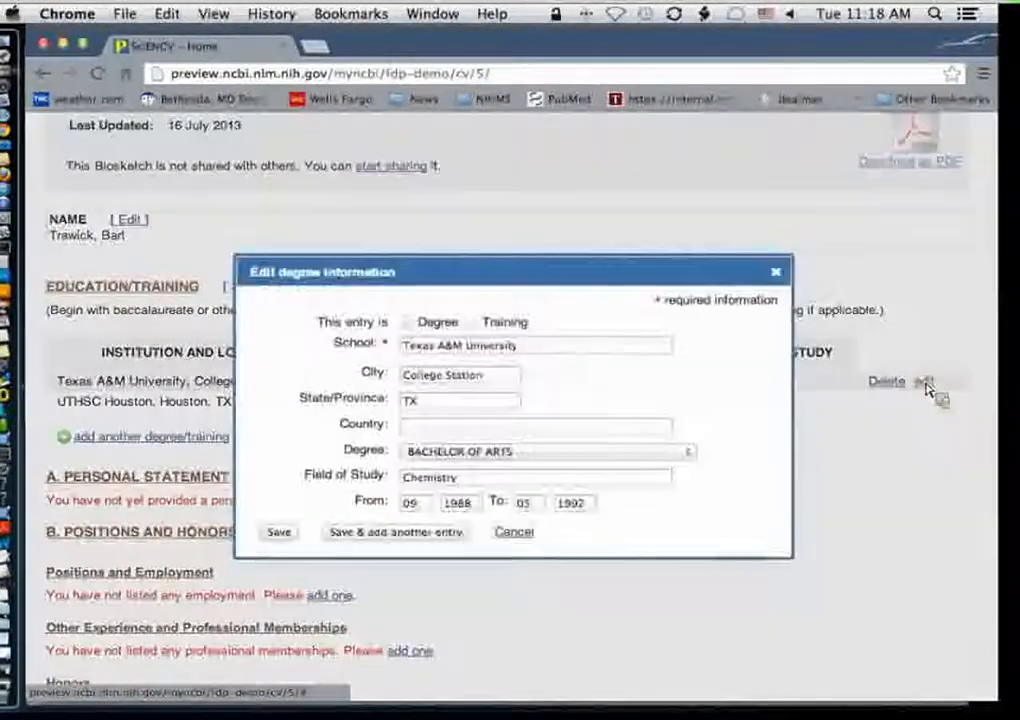
{"action": "left_click", "coordinate": [777, 273]}
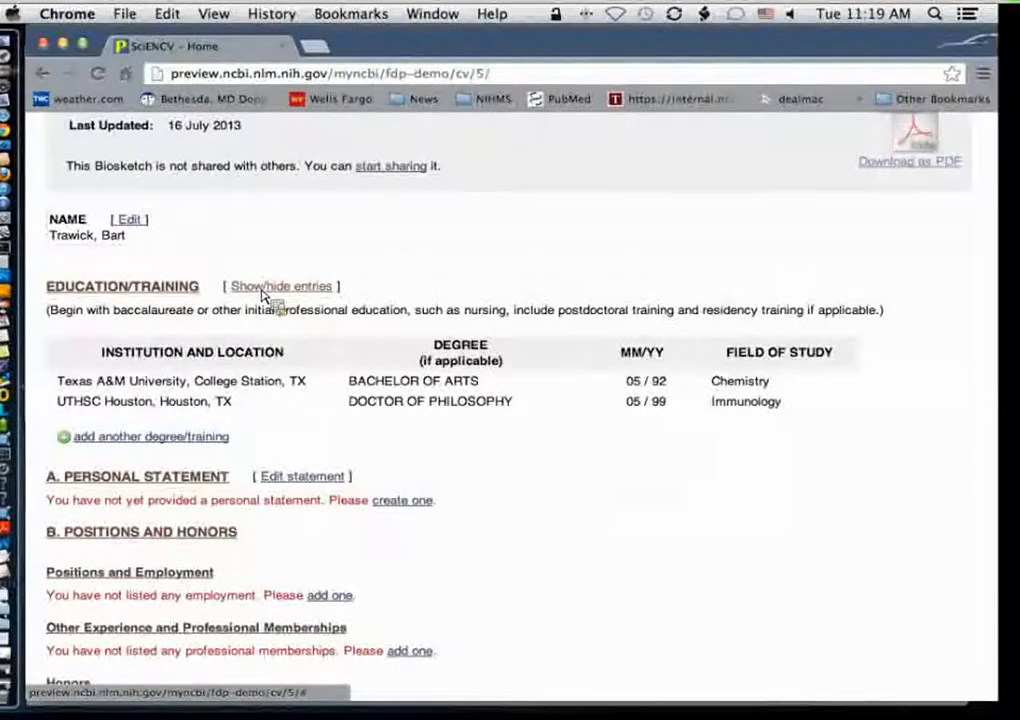
Step: Hide the Texas A&M degree from the profile using the show/hide entries option
{"action": "left_click", "coordinate": [322, 288]}
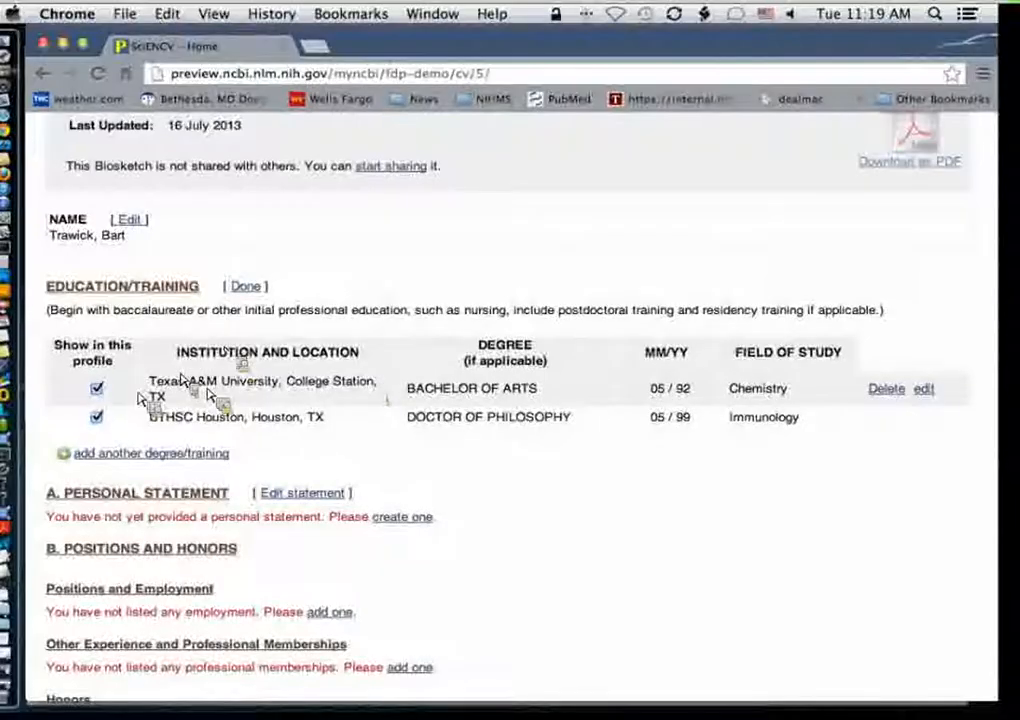
{"action": "left_click", "coordinate": [101, 391]}
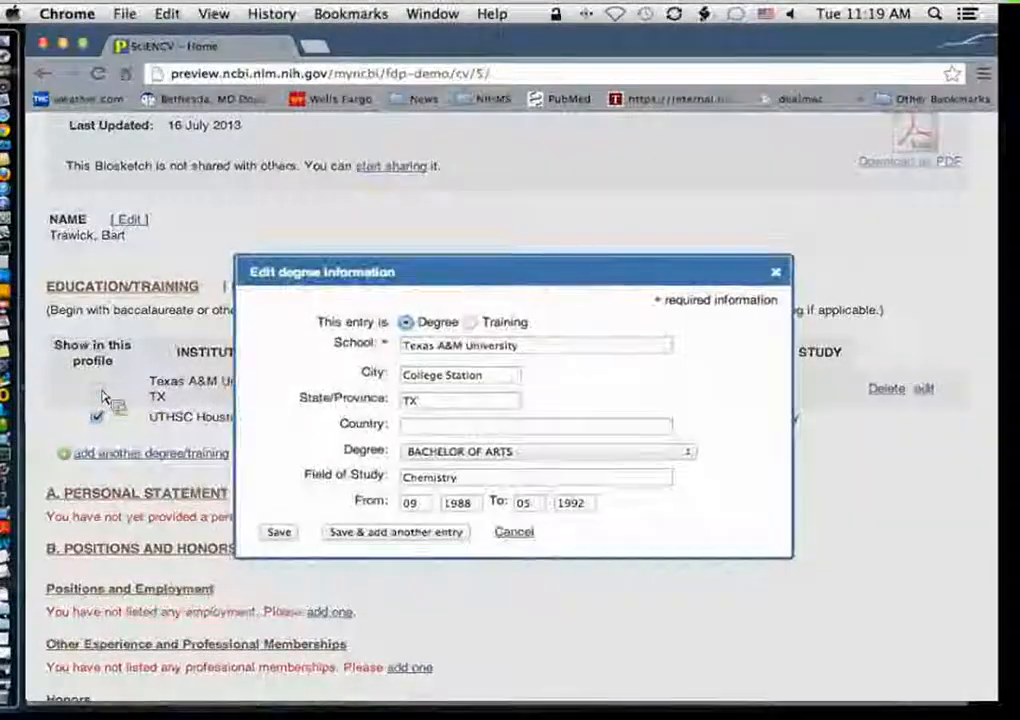
{"action": "left_click", "coordinate": [284, 533]}
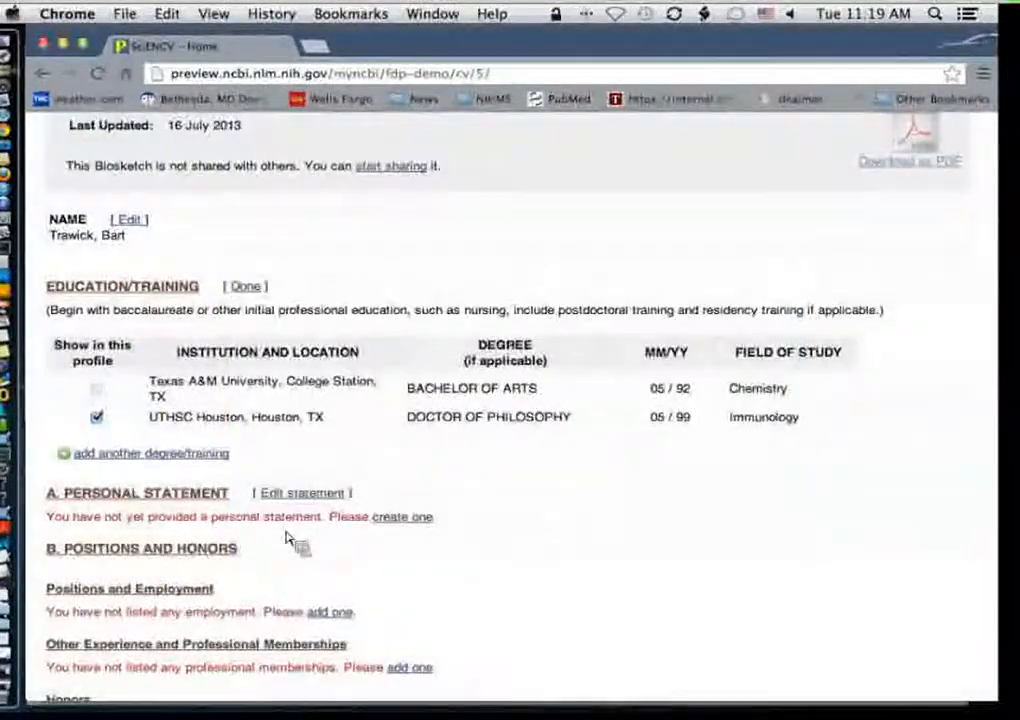
{"action": "left_click", "coordinate": [247, 287]}
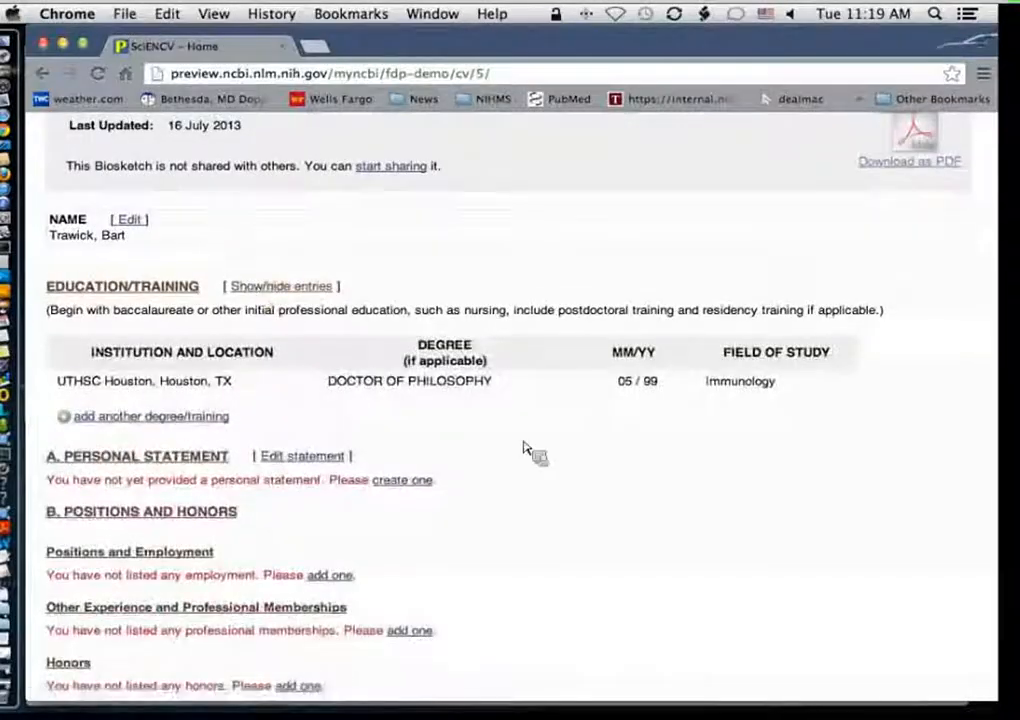
Step: Show the Texas A&M degree in the profile again
{"action": "left_click", "coordinate": [306, 289]}
{"action": "left_click", "coordinate": [97, 388]}
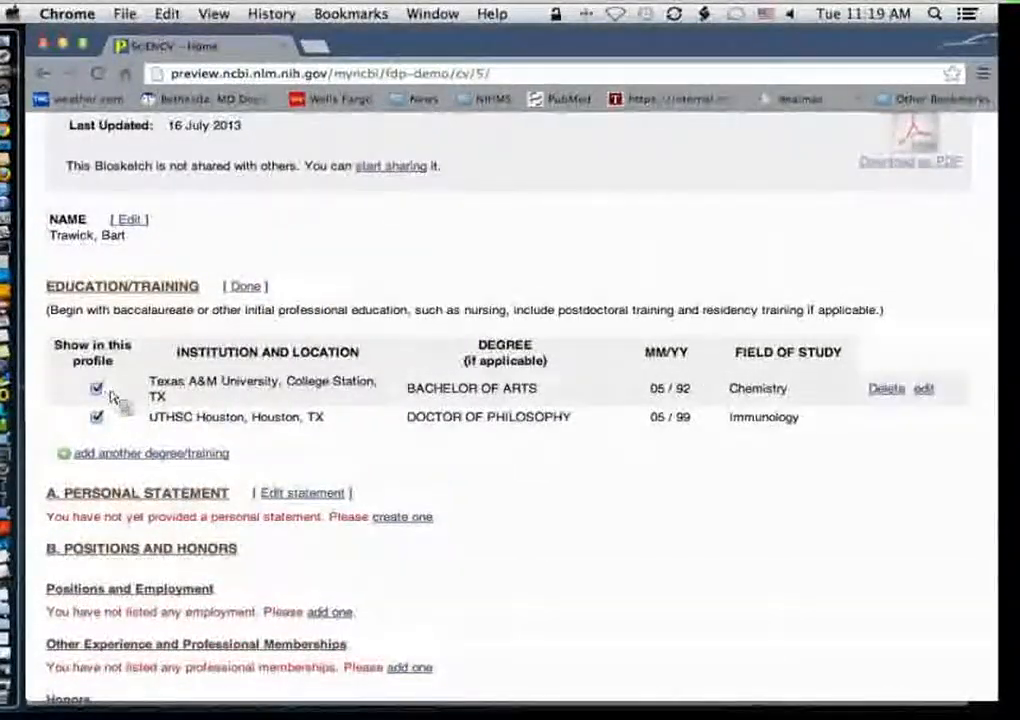
{"action": "left_click", "coordinate": [258, 290]}
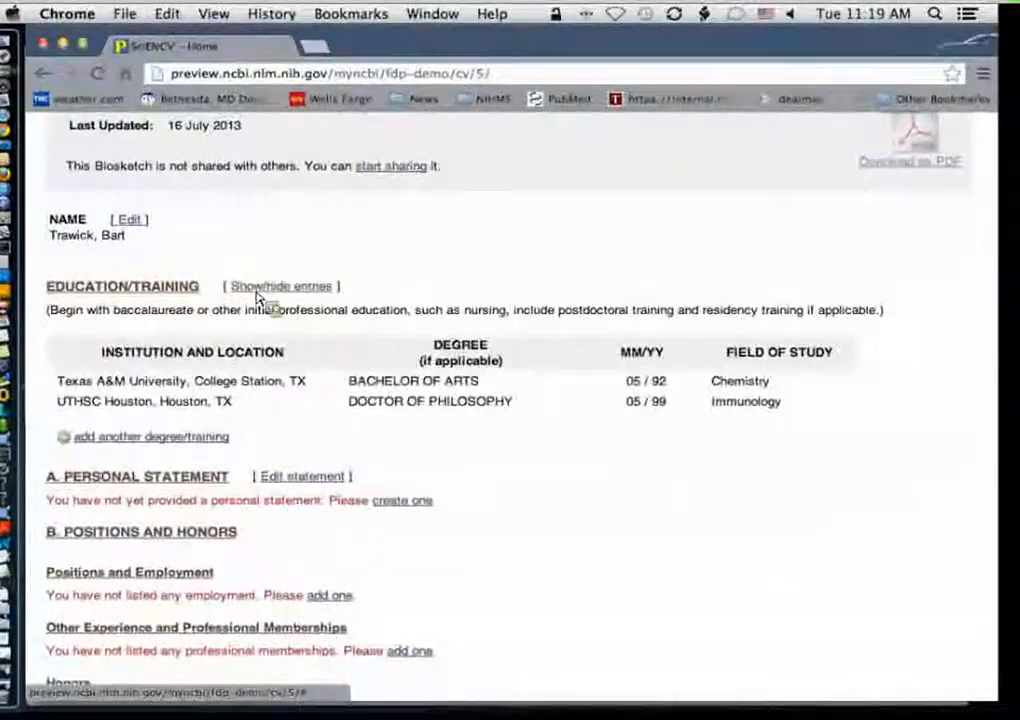
Step: Start a new training entry and fill in the organization NIH, city Bethesda and state MD
{"action": "scroll", "coordinate": [700, 510], "scroll_direction": "down", "scroll_amount": 2}
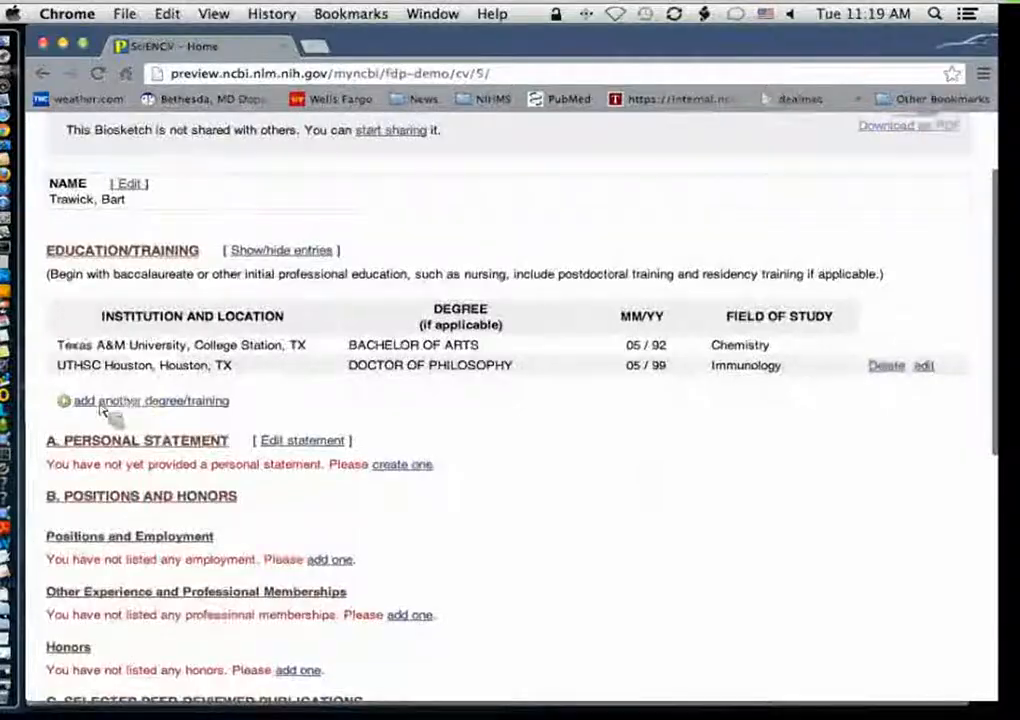
{"action": "left_click", "coordinate": [219, 404]}
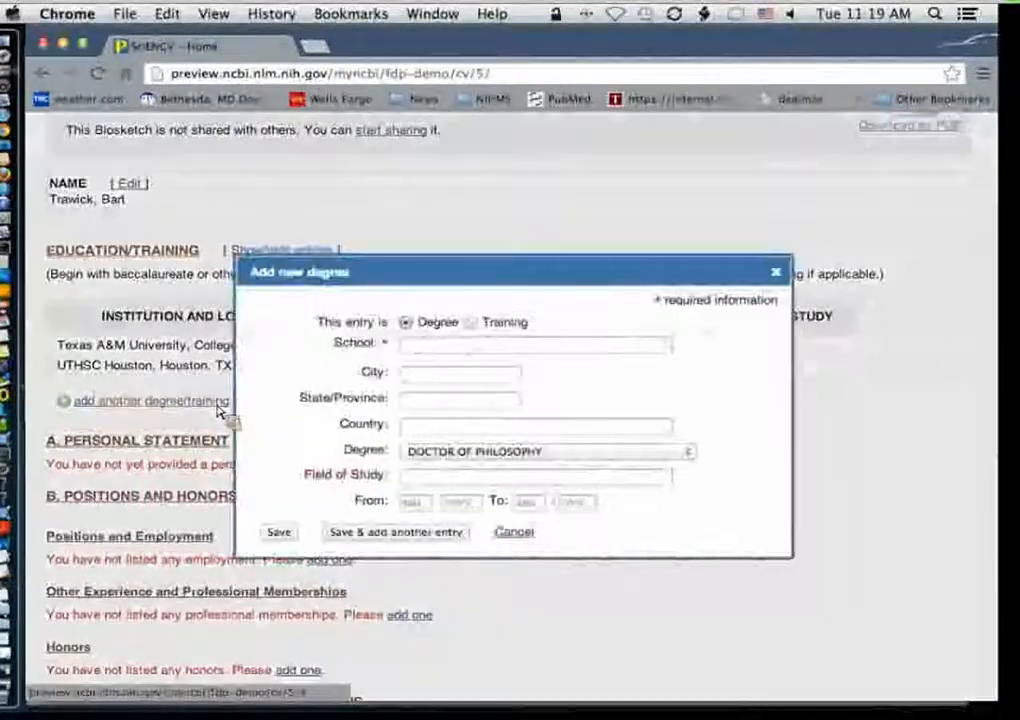
{"action": "left_click", "coordinate": [470, 323]}
{"action": "left_click", "coordinate": [468, 346]}
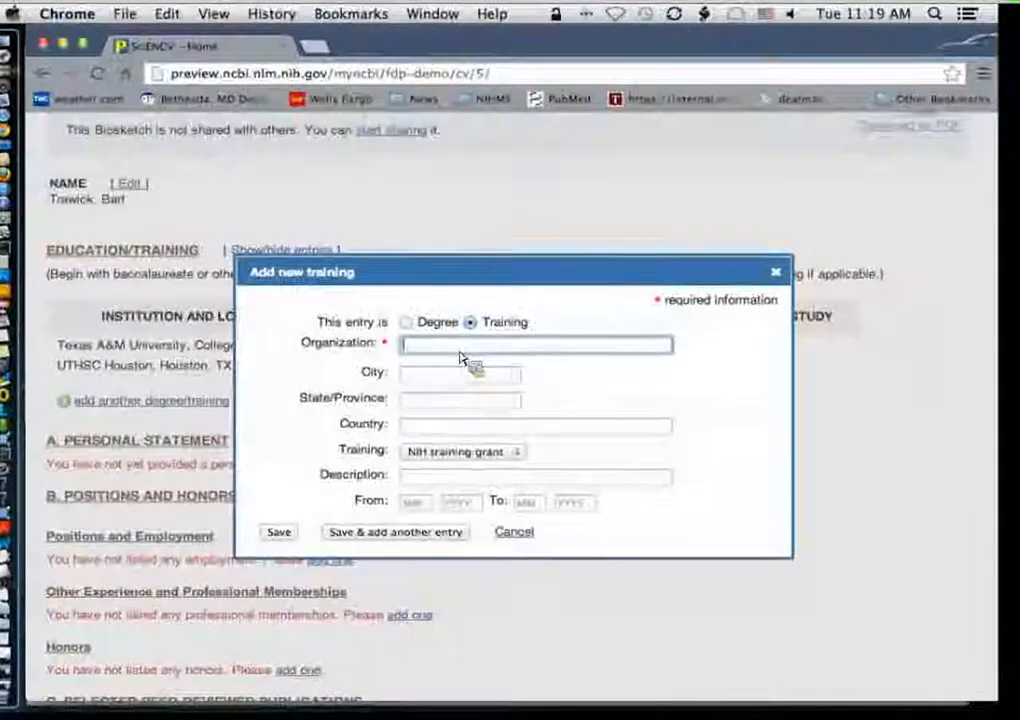
{"action": "type", "text": "NIH"}
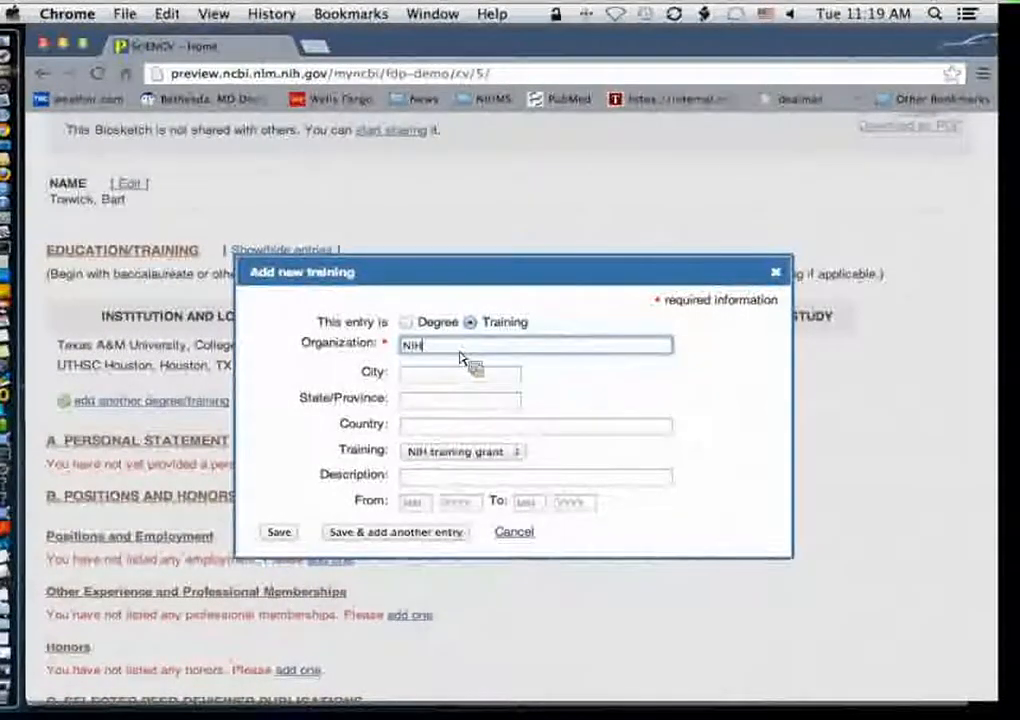
{"action": "key", "text": "Tab"}
{"action": "type", "text": "Bey"}
{"action": "key", "text": "BackSpace"}
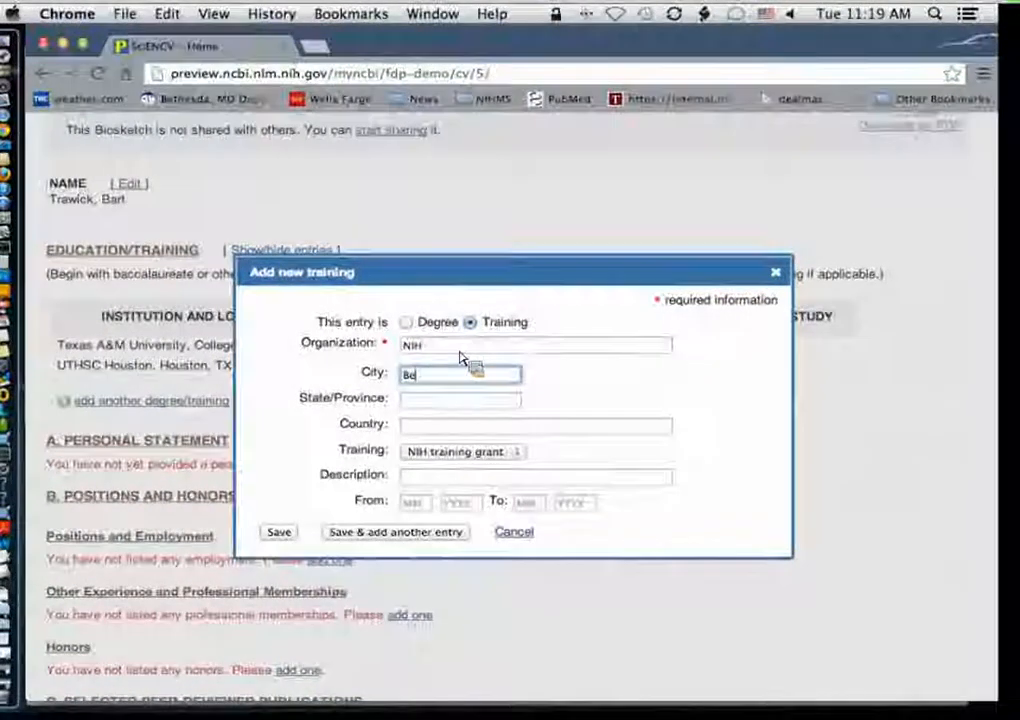
{"action": "type", "text": "thesda"}
{"action": "key", "text": "Tab"}
{"action": "type", "text": "MD"}
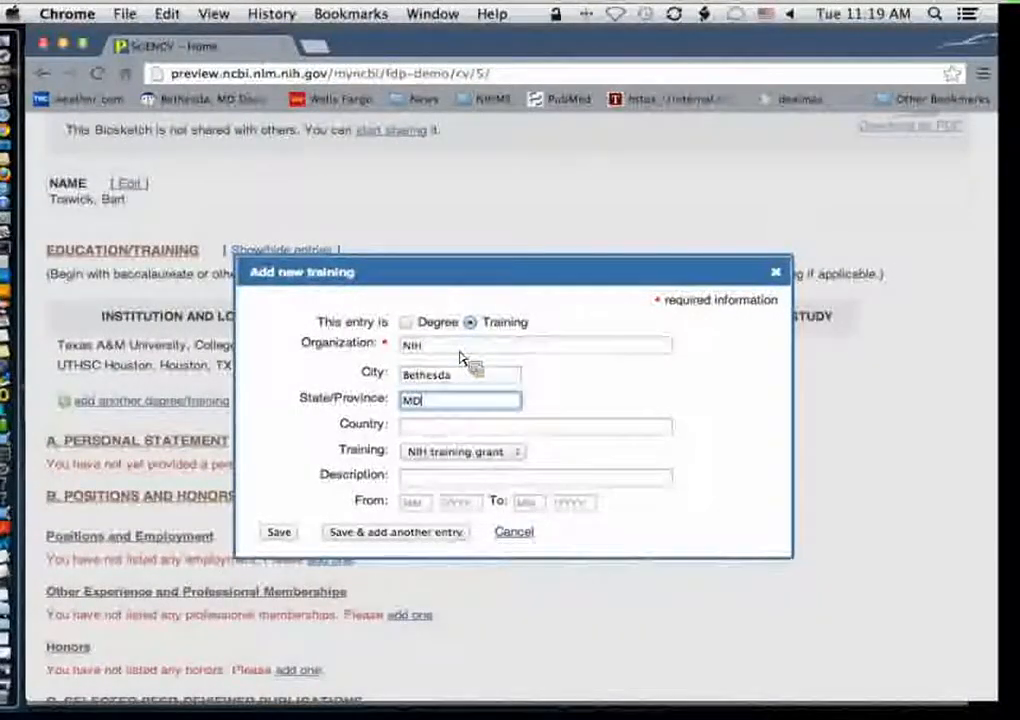
{"action": "key", "text": "Tab"}
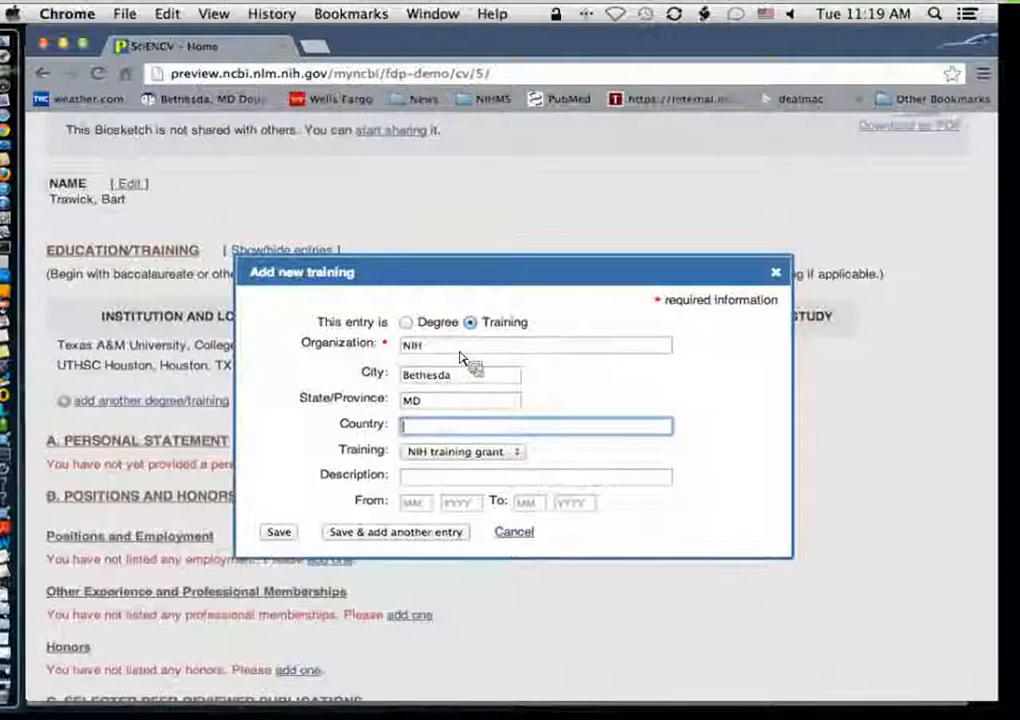
Step: Describe the training as Postdoctoral training, set dates 01/2001 to 05/2003, and save the entry
{"action": "left_click", "coordinate": [473, 480]}
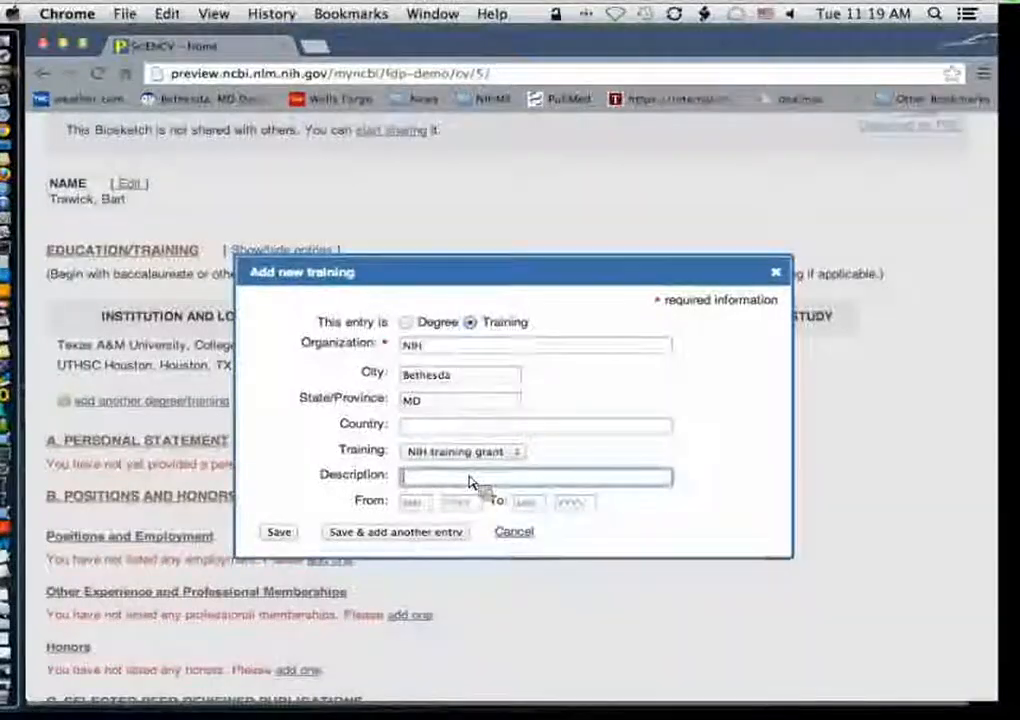
{"action": "type", "text": "Post"}
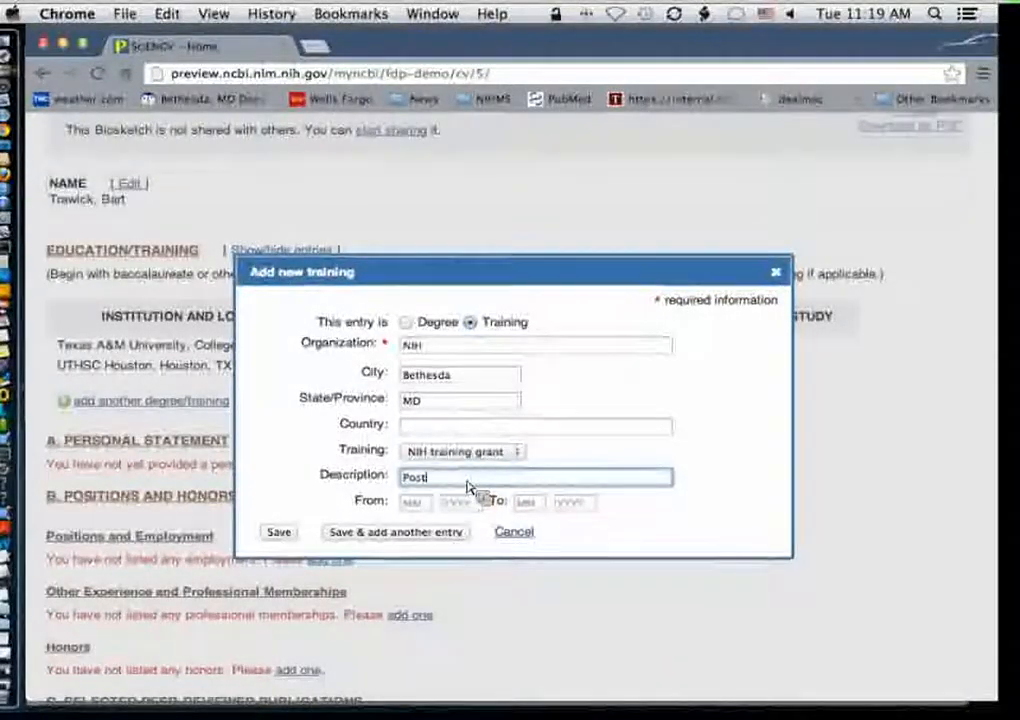
{"action": "type", "text": "ooct"}
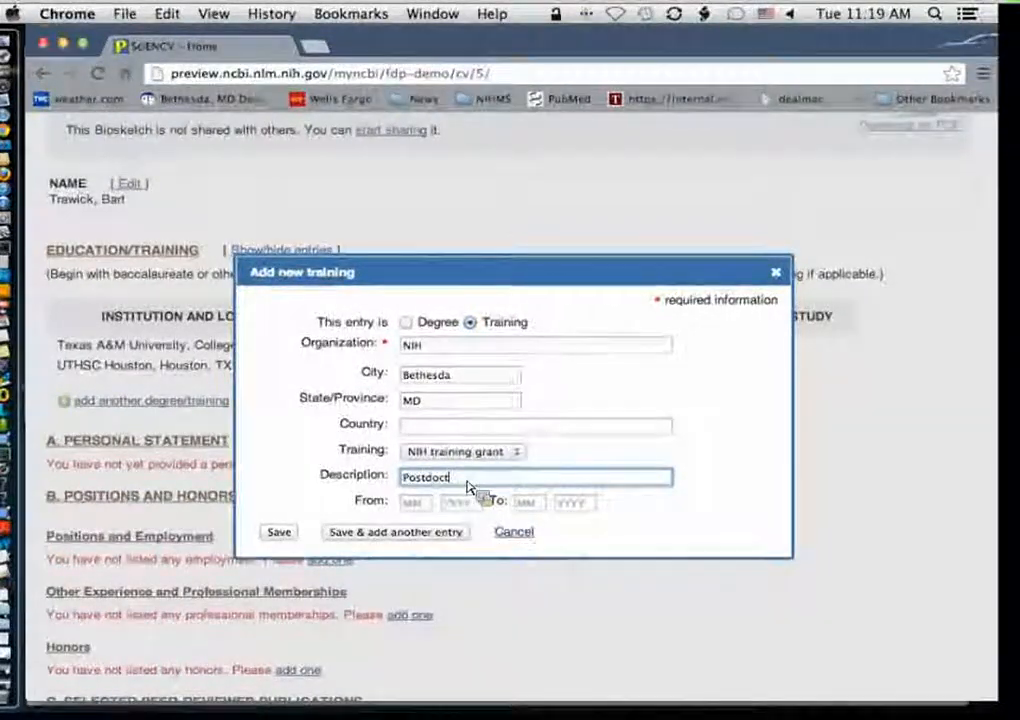
{"action": "type", "text": "oral traineng"}
{"action": "key", "text": "Tab"}
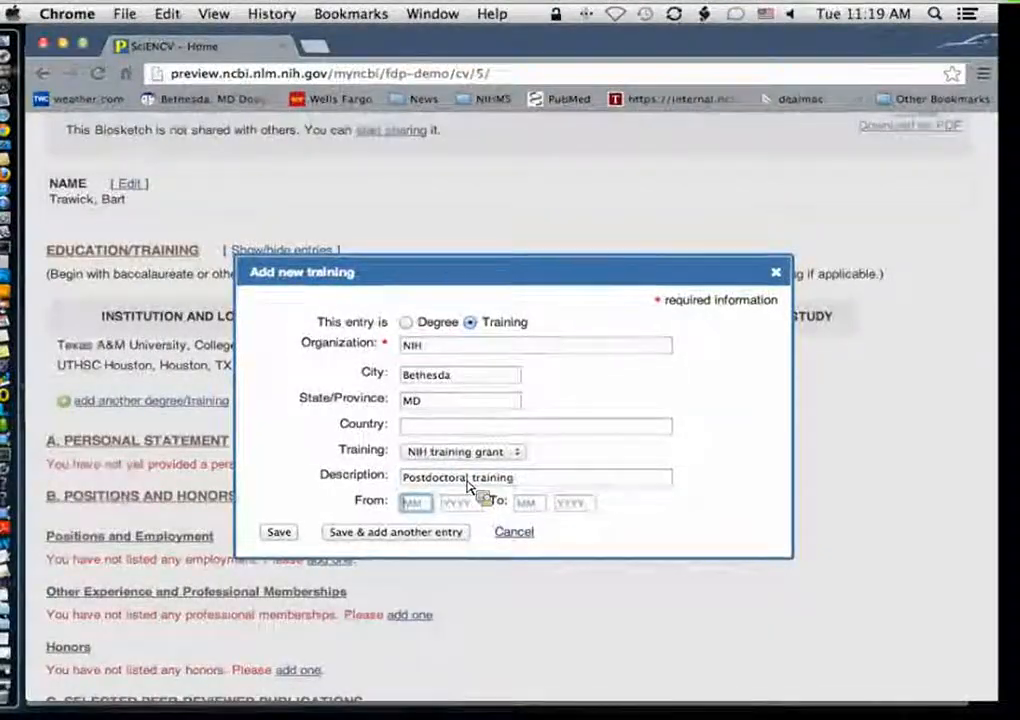
{"action": "type", "text": "012001"}
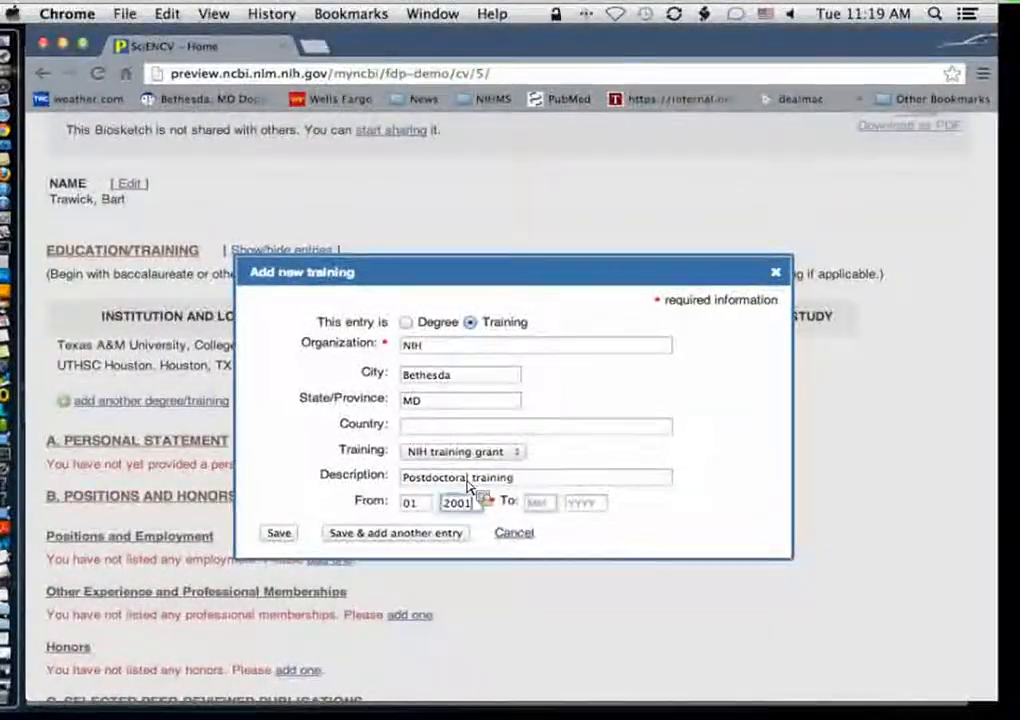
{"action": "type", "text": "05"}
{"action": "type", "text": "20"}
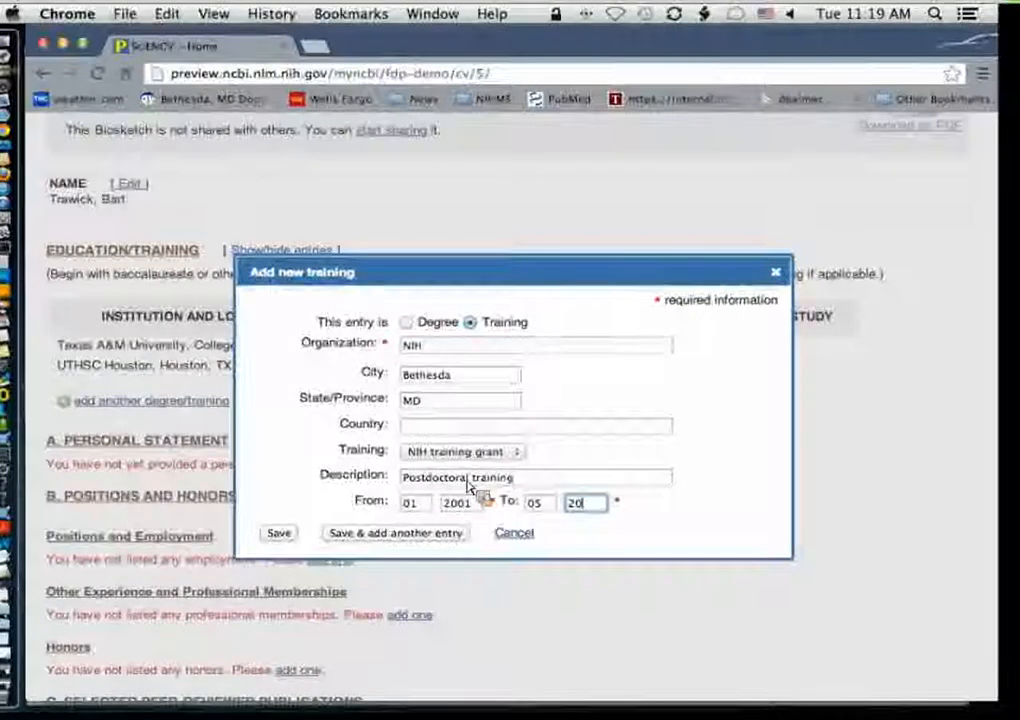
{"action": "type", "text": "03"}
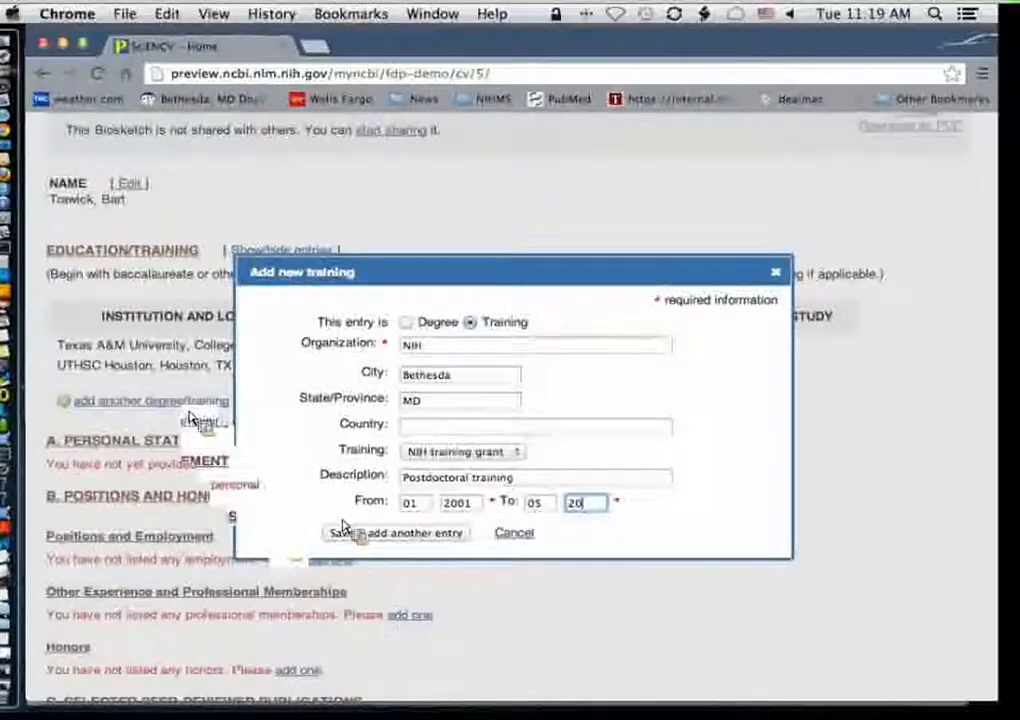
{"action": "left_click", "coordinate": [342, 530]}
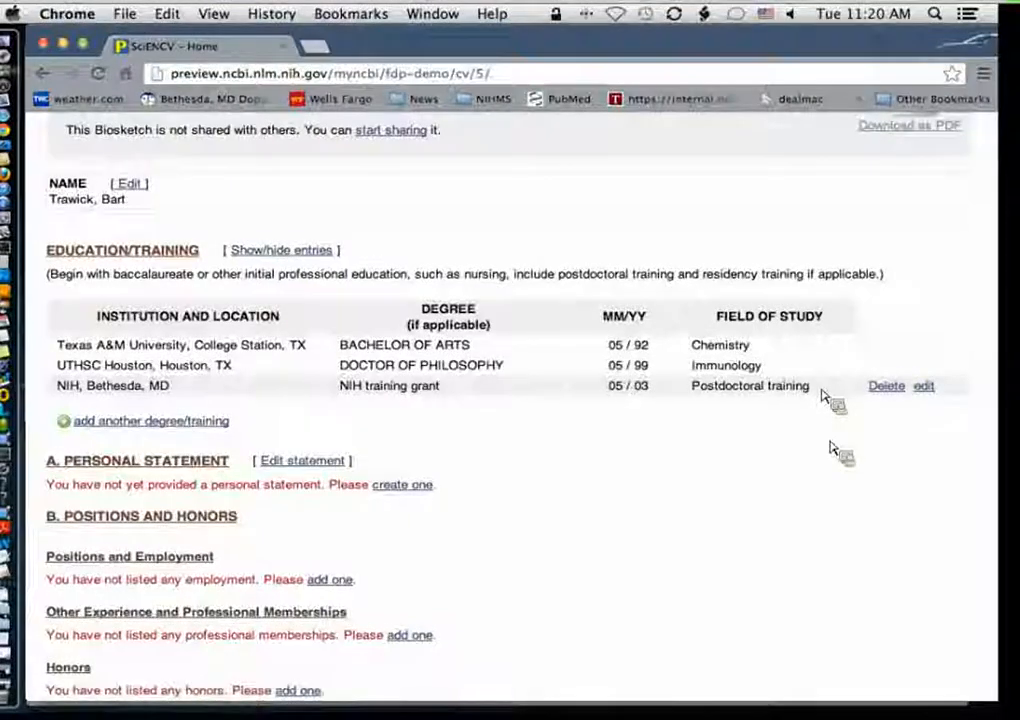
Step: Open the personal statement editor
{"action": "scroll", "coordinate": [824, 544], "scroll_direction": "down", "scroll_amount": 3}
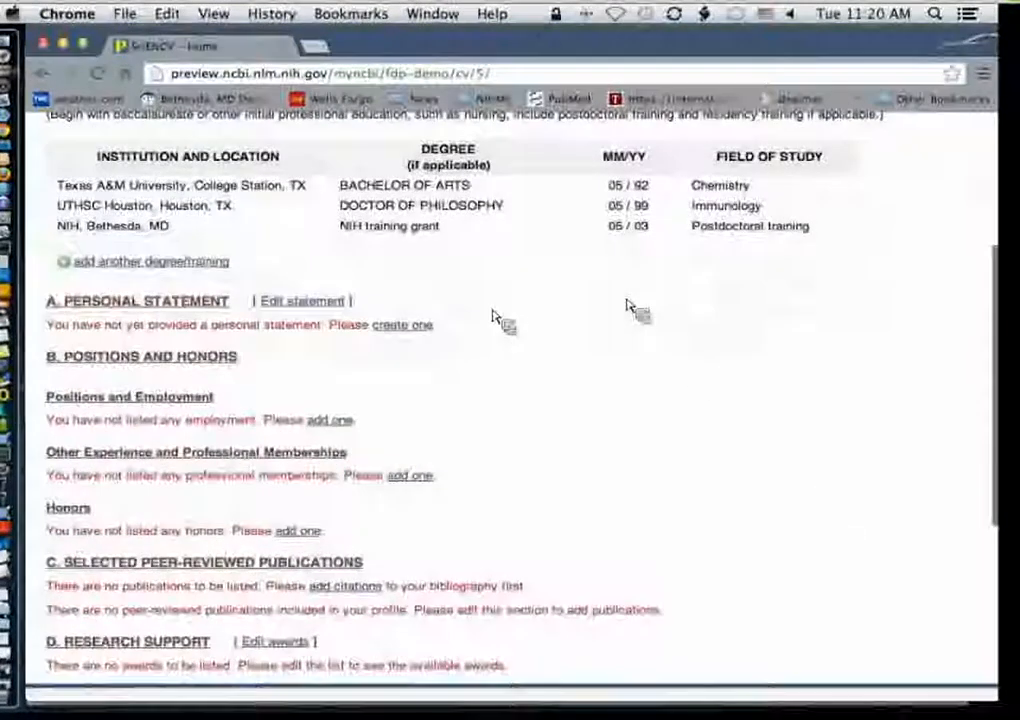
{"action": "scroll", "coordinate": [505, 310], "scroll_direction": "up", "scroll_amount": 1}
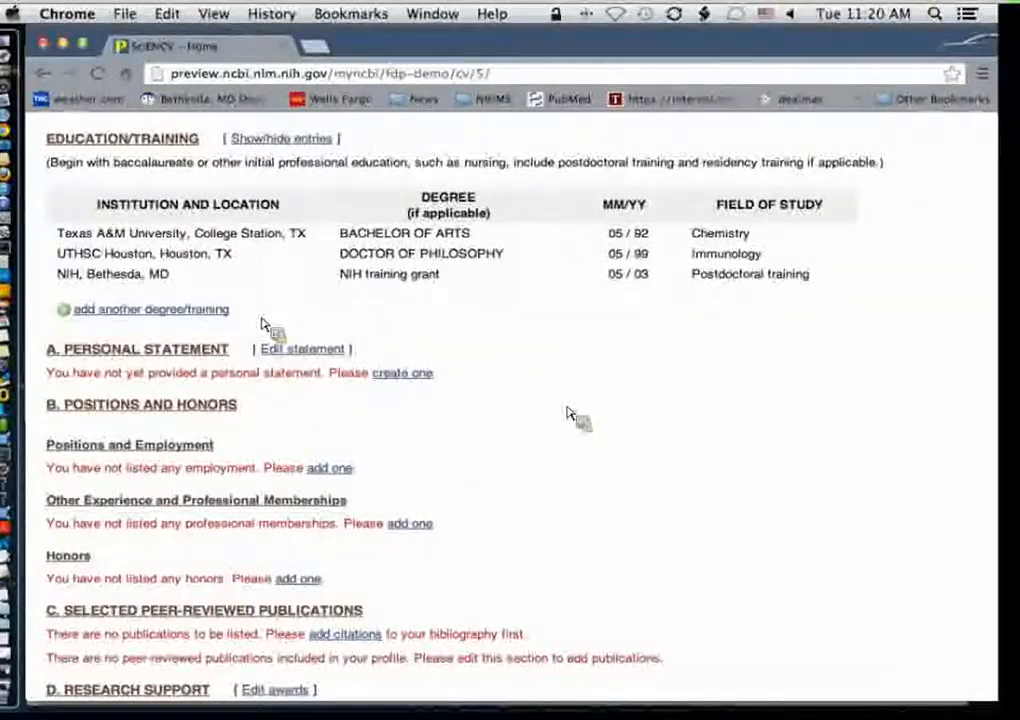
{"action": "left_click", "coordinate": [327, 352]}
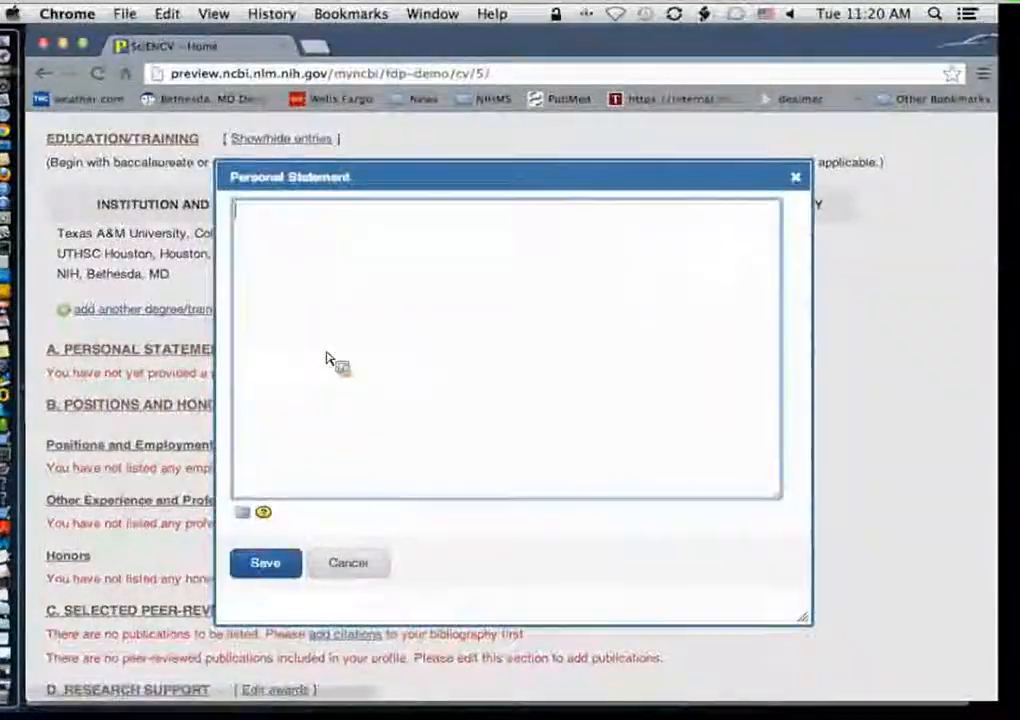
Step: Switch to TextEdit and copy two paragraphs of sample text from the LoremIpsumDolor.txt document
{"action": "left_click", "coordinate": [12, 568]}
{"action": "left_click", "coordinate": [217, 154]}
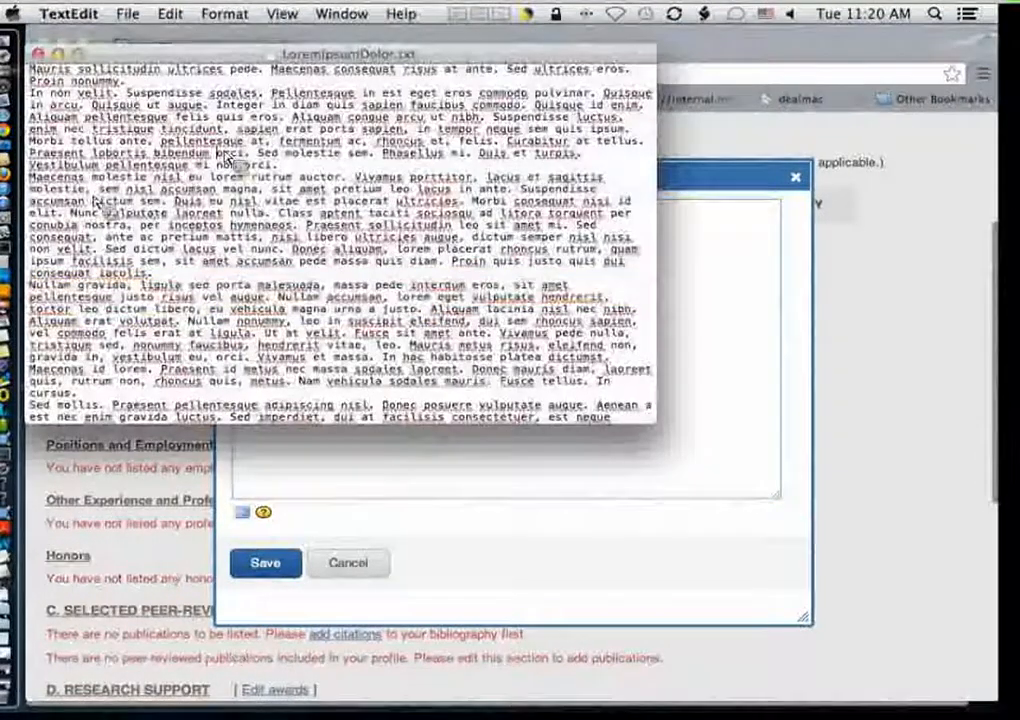
{"action": "left_click_drag", "start_coordinate": [30, 179], "coordinate": [227, 397]}
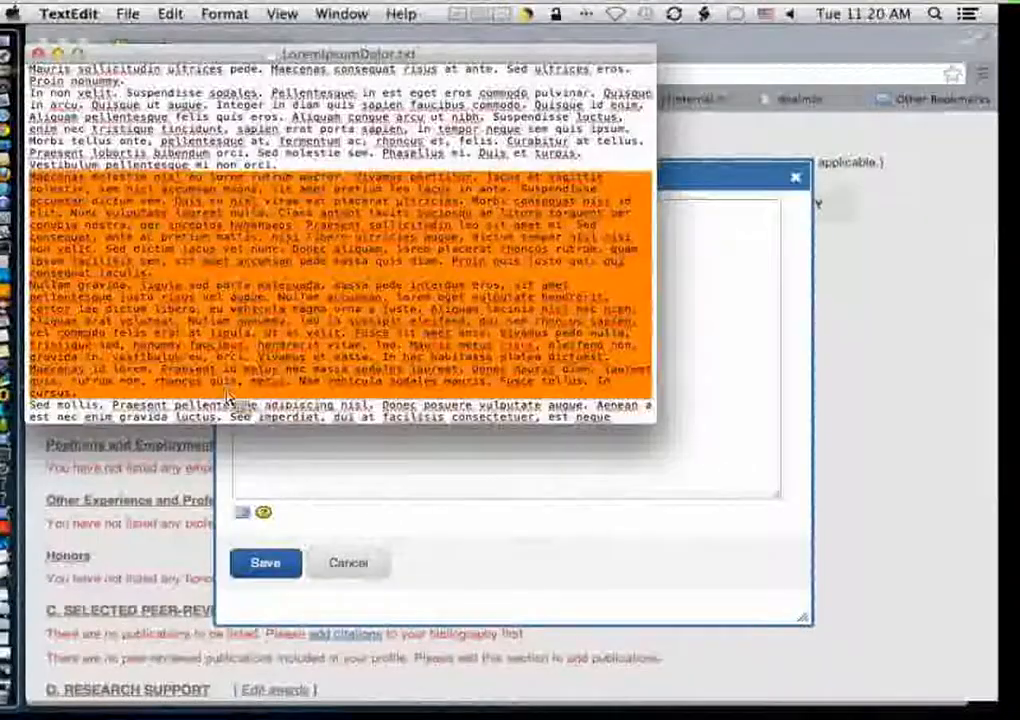
{"action": "right_click", "coordinate": [229, 300]}
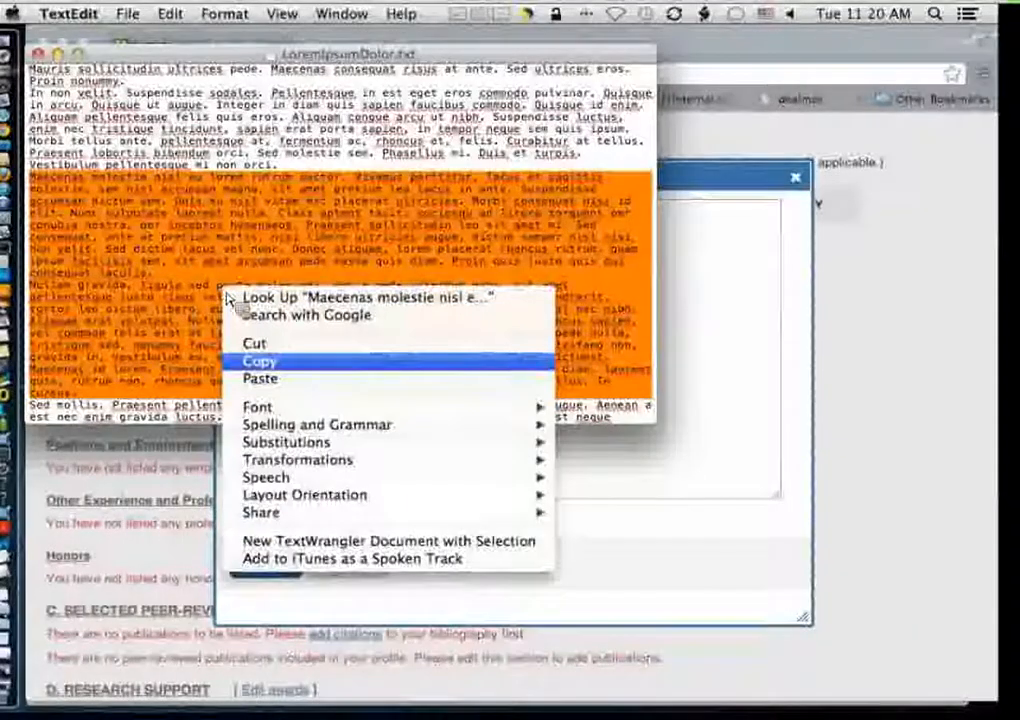
{"action": "left_click", "coordinate": [259, 361]}
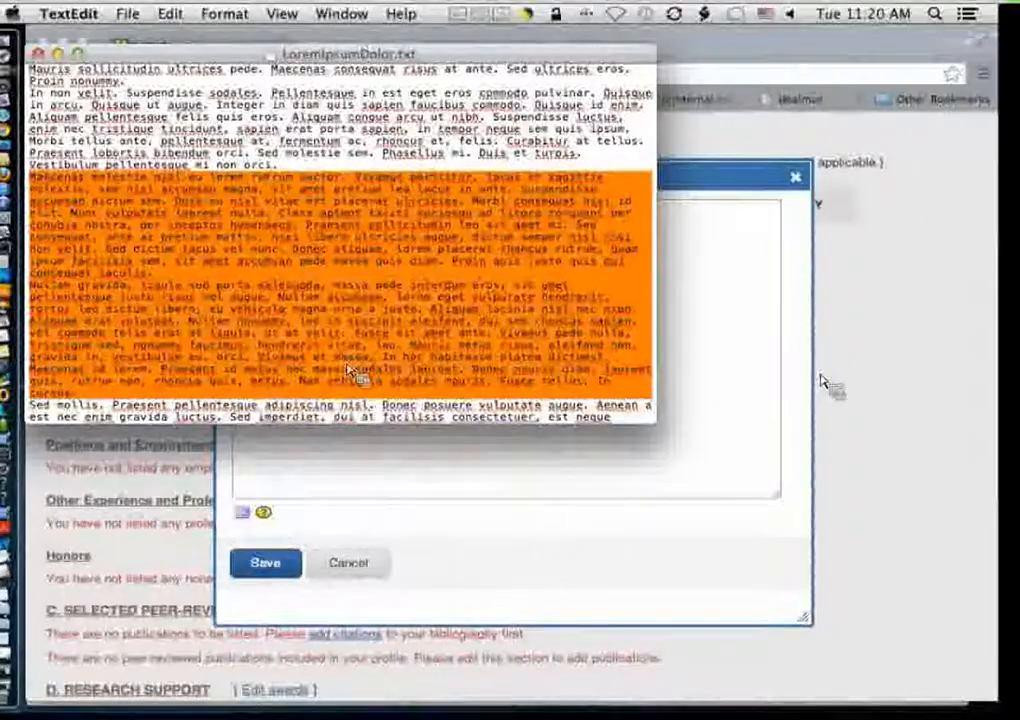
Step: Paste the copied text into the personal statement and insert a blank line between the paragraphs
{"action": "left_click", "coordinate": [683, 337]}
{"action": "key", "text": "super+v"}
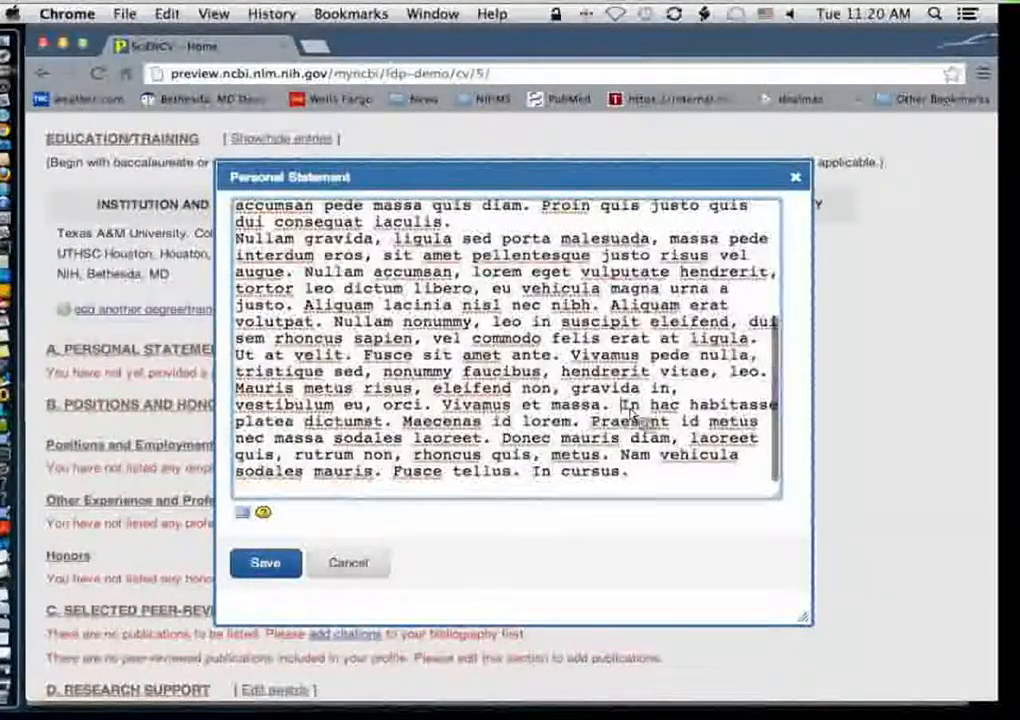
{"action": "key", "text": "Return"}
{"action": "key", "text": "Return"}
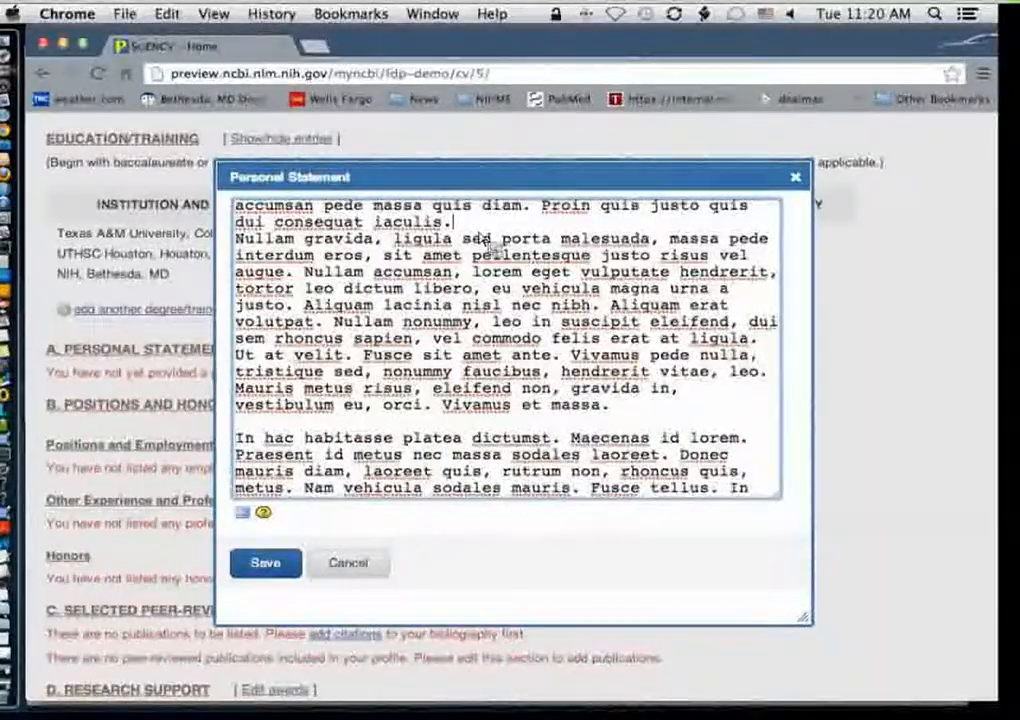
{"action": "key", "text": "Return"}
Step: Review the pasted statement and open the Markdown formatting help, then close it
{"action": "scroll", "coordinate": [486, 246], "scroll_direction": "up", "scroll_amount": 3}
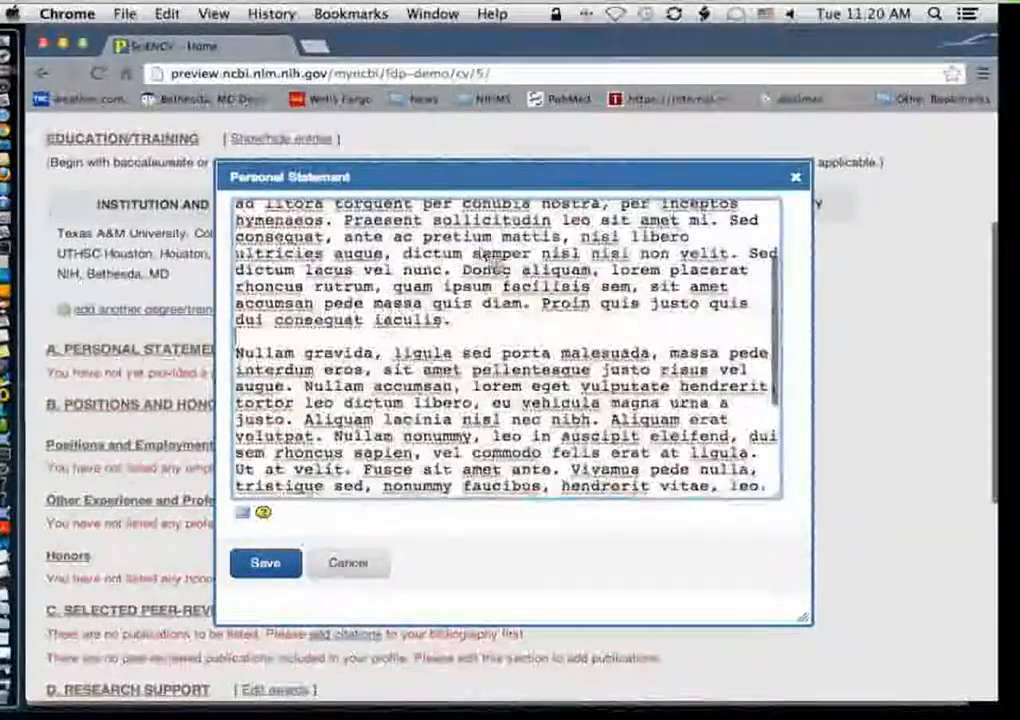
{"action": "scroll", "coordinate": [486, 256], "scroll_direction": "up", "scroll_amount": 5}
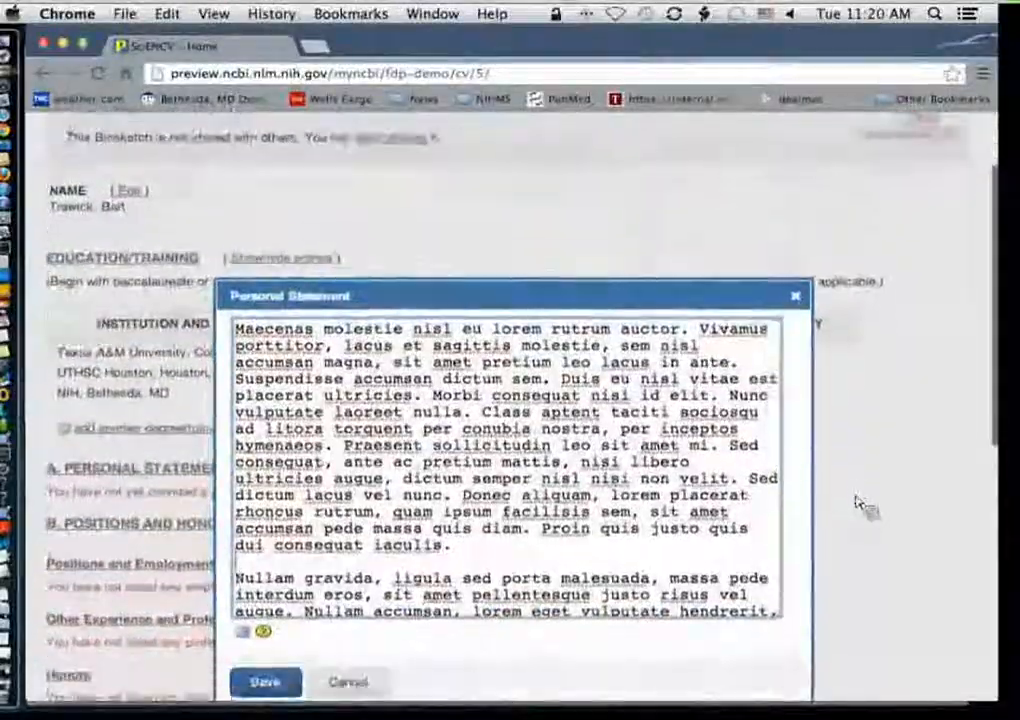
{"action": "scroll", "coordinate": [858, 505], "scroll_direction": "down", "scroll_amount": 3}
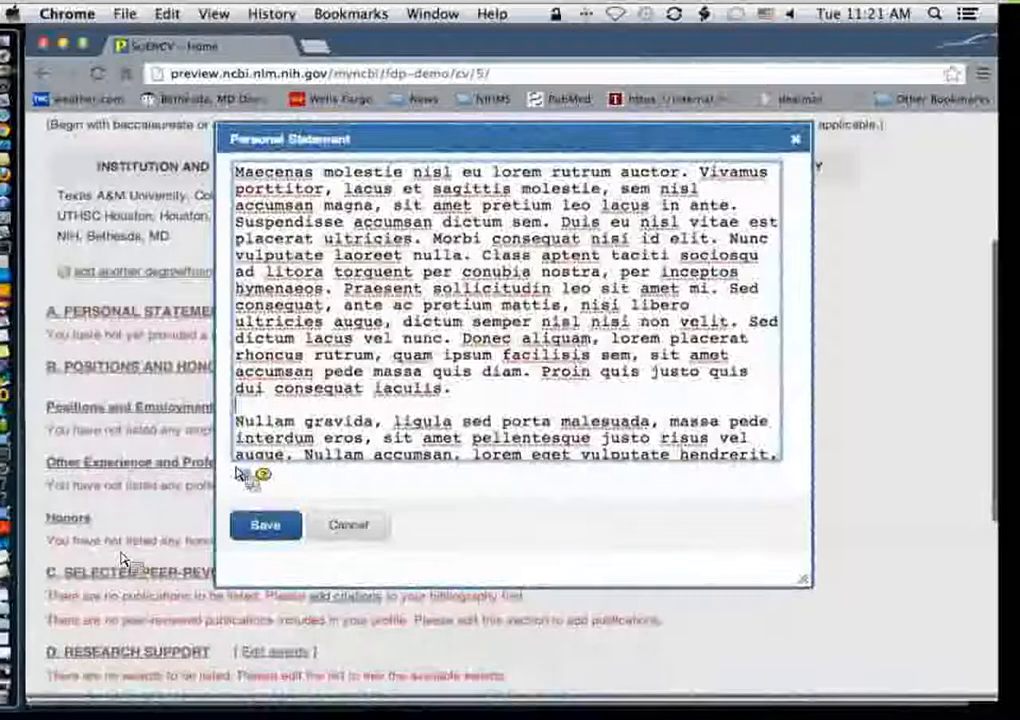
{"action": "left_click", "coordinate": [265, 476]}
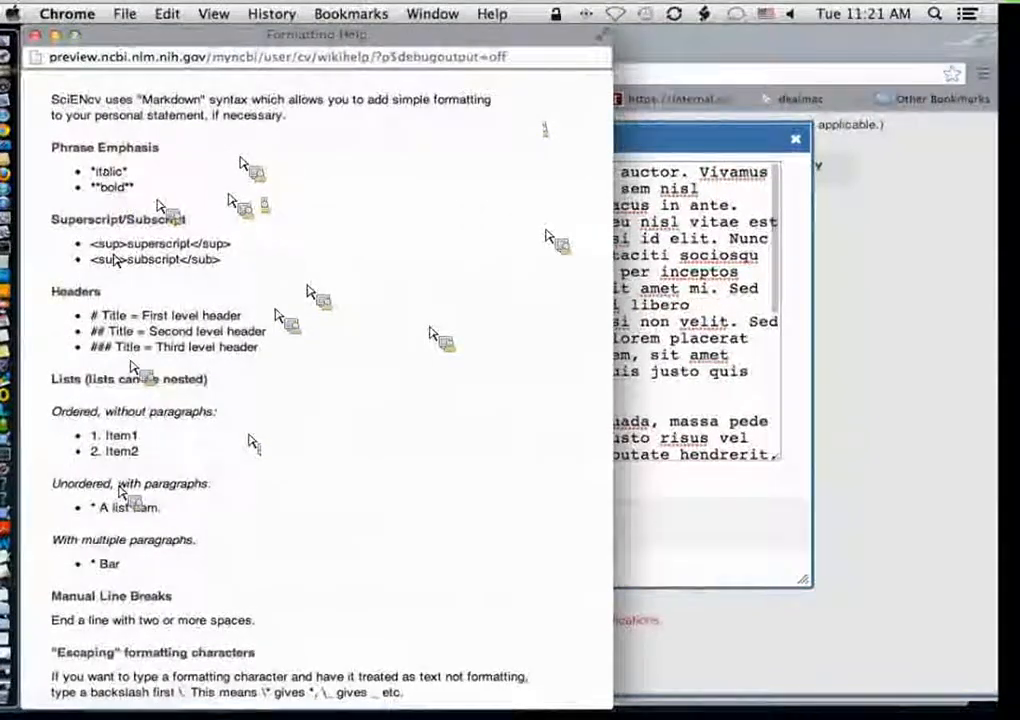
{"action": "left_click", "coordinate": [36, 36]}
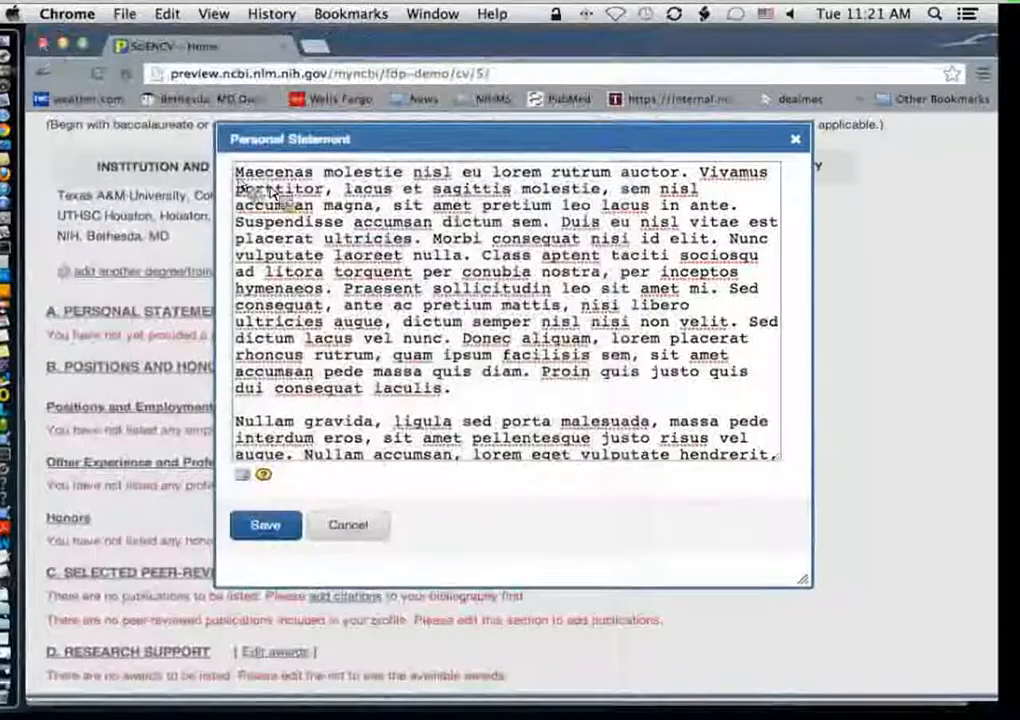
Step: Mark "Maecenas molestie" as italic and "lorem rutrum" as bold with Markdown asterisks
{"action": "left_click", "coordinate": [236, 173]}
{"action": "type", "text": "*"}
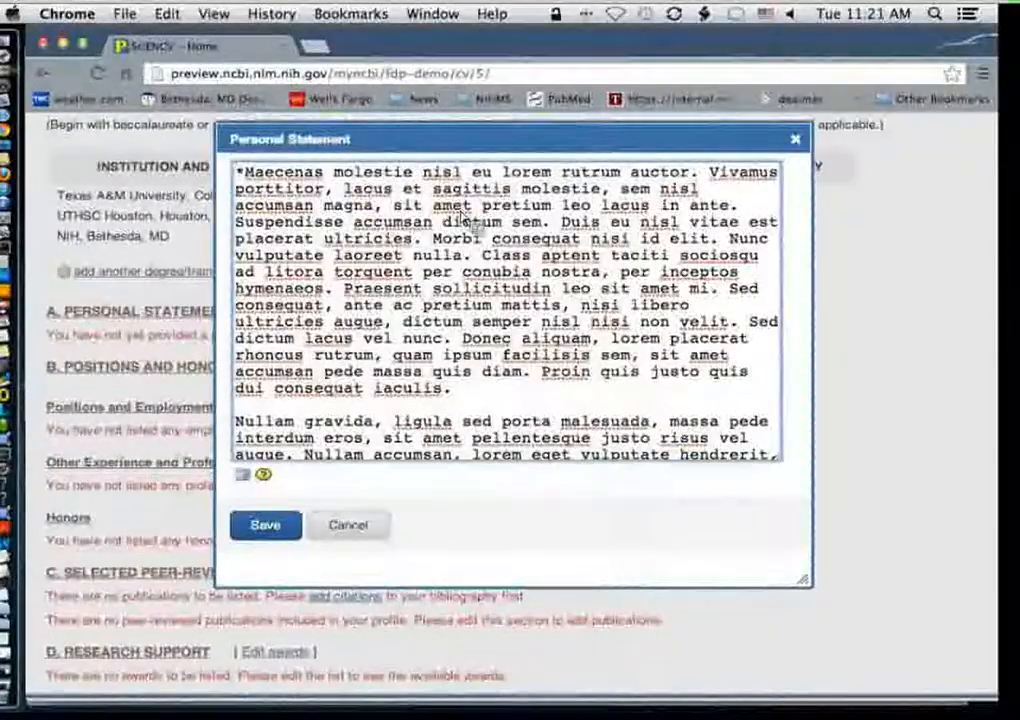
{"action": "key", "text": "alt+Right"}
{"action": "key", "text": "alt+Right"}
{"action": "type", "text": "*"}
{"action": "left_click", "coordinate": [515, 179]}
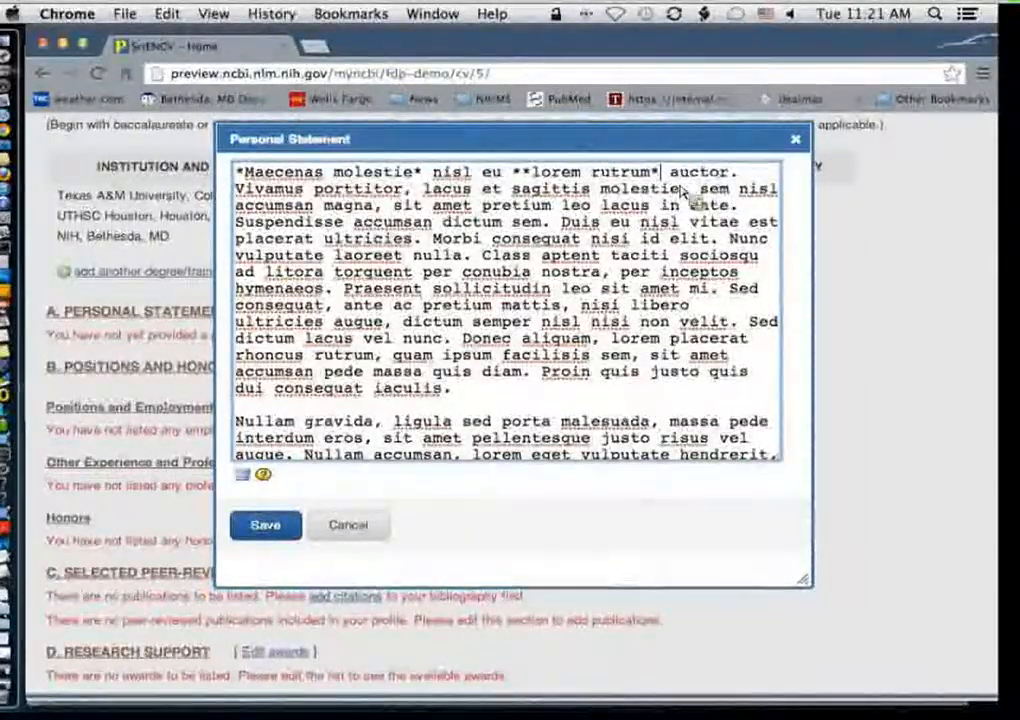
{"action": "type", "text": "*"}
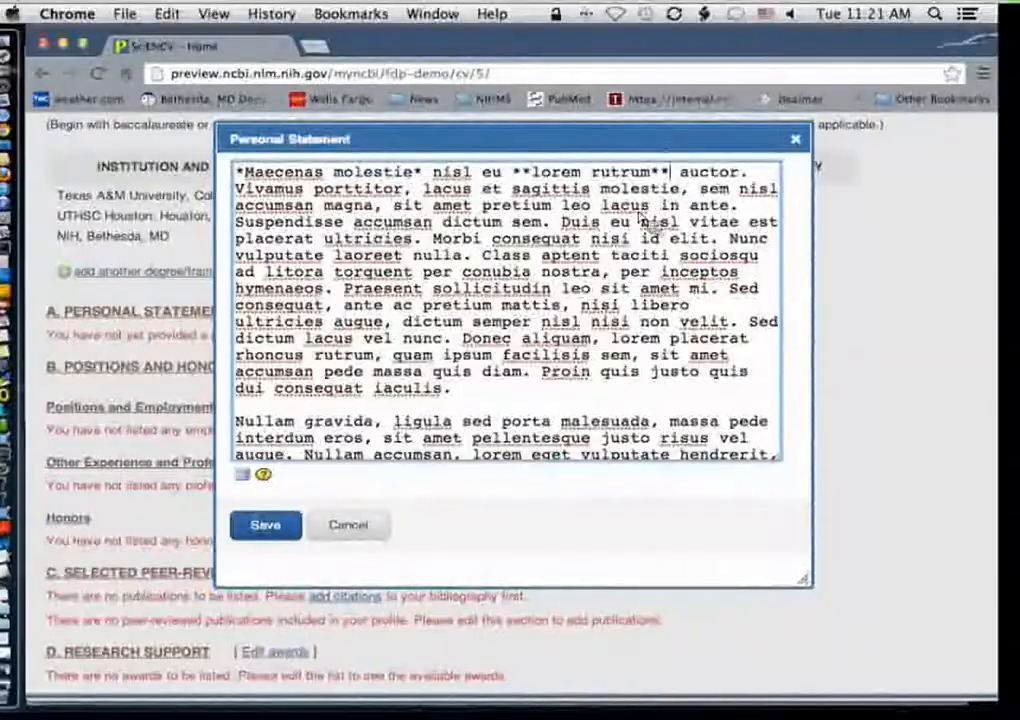
Step: Preview the formatted personal statement and save it
{"action": "left_click", "coordinate": [246, 479]}
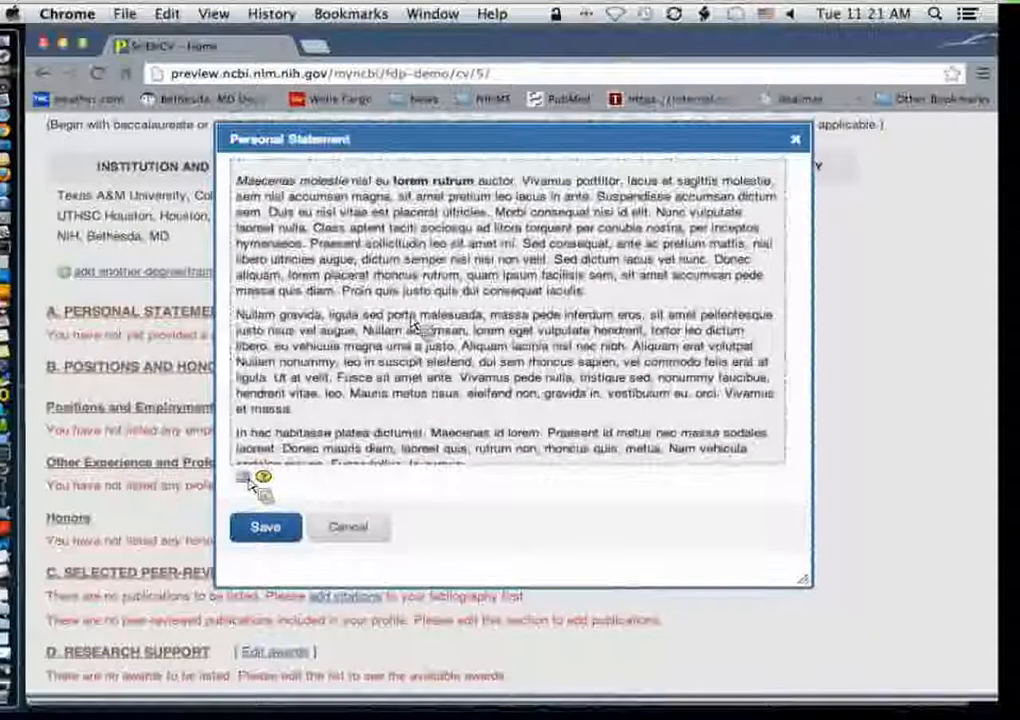
{"action": "scroll", "coordinate": [474, 319], "scroll_direction": "down", "scroll_amount": 3}
{"action": "scroll", "coordinate": [474, 320], "scroll_direction": "up", "scroll_amount": 2}
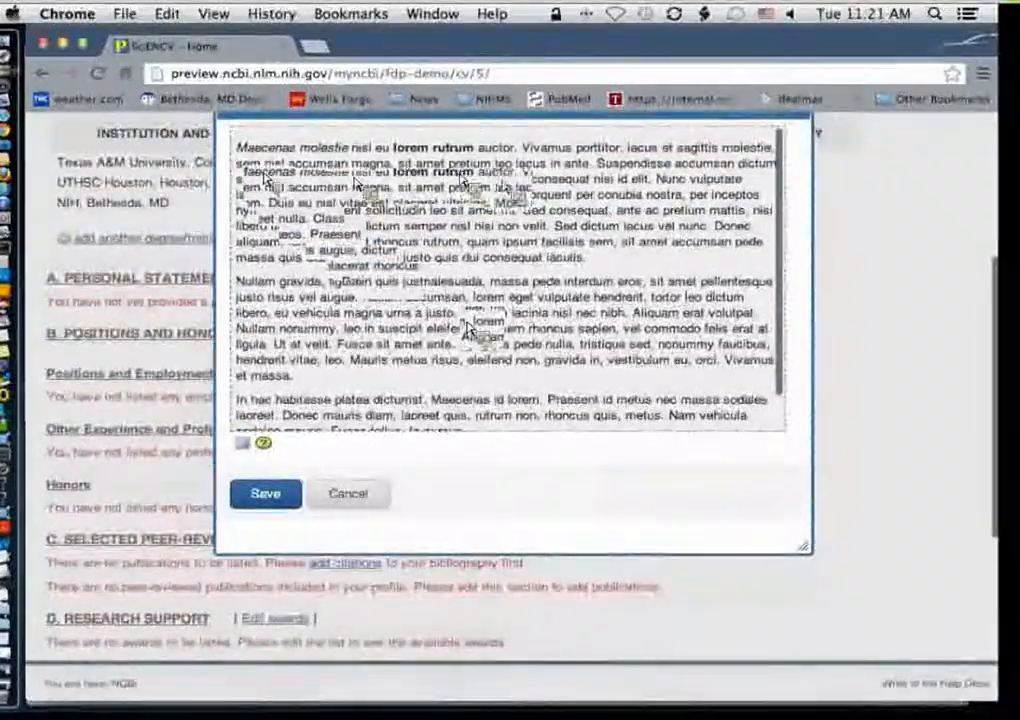
{"action": "scroll", "coordinate": [468, 330], "scroll_direction": "up", "scroll_amount": 1}
{"action": "left_click", "coordinate": [262, 522]}
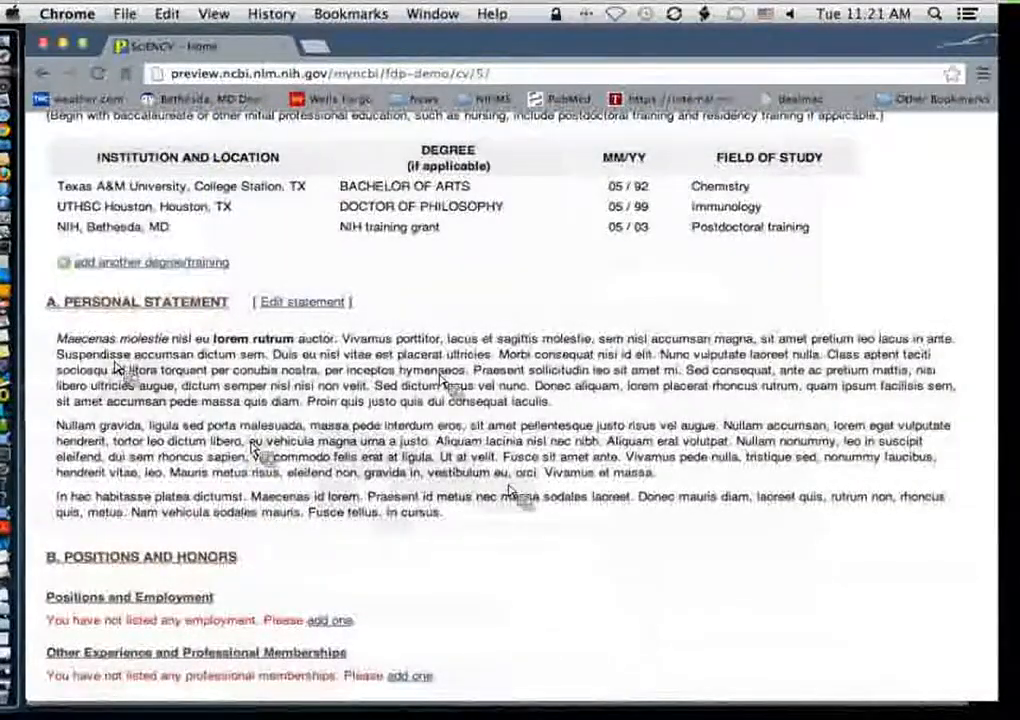
Step: Open the personal statement editor and close it unchanged, then close the LoremIpsumDolor.txt document window
{"action": "left_click", "coordinate": [316, 306]}
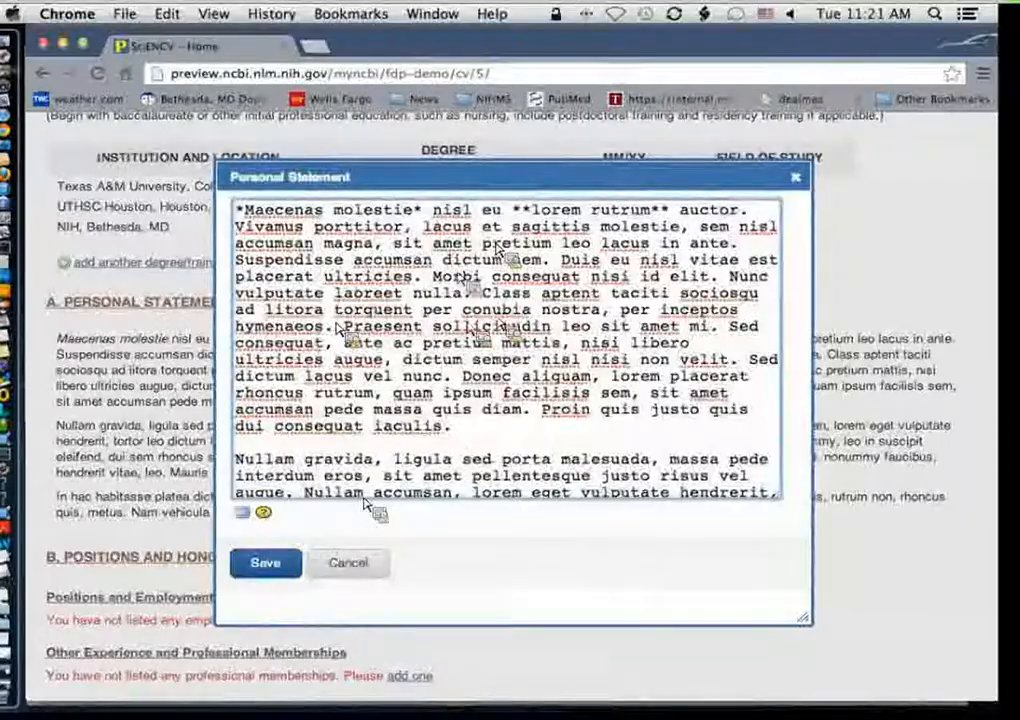
{"action": "left_click", "coordinate": [796, 178]}
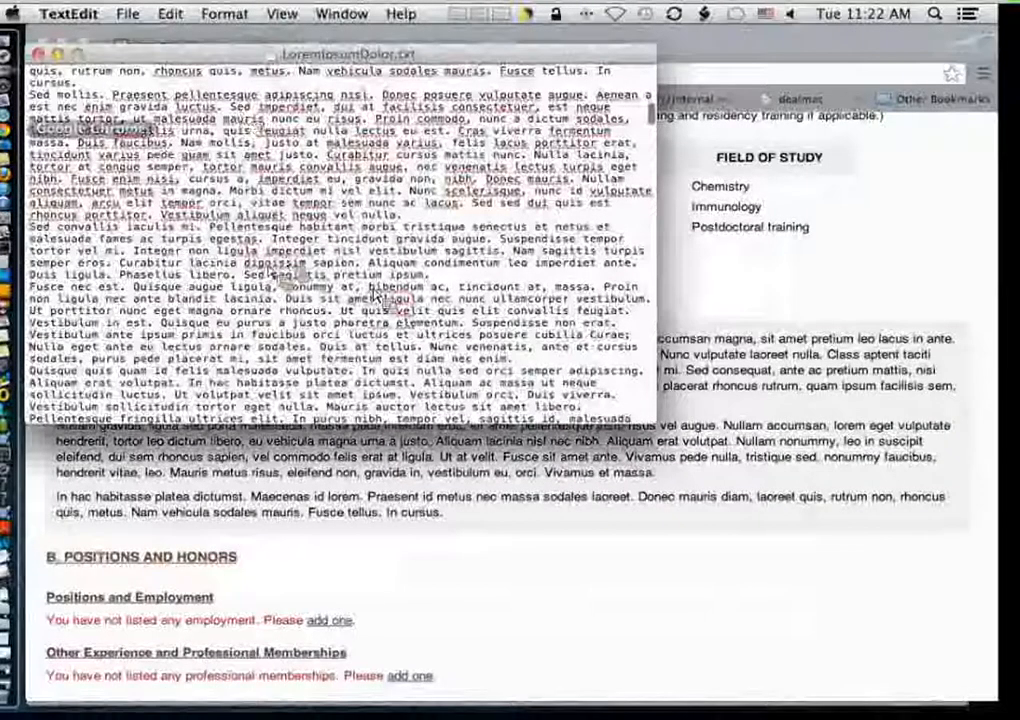
{"action": "left_click", "coordinate": [38, 54]}
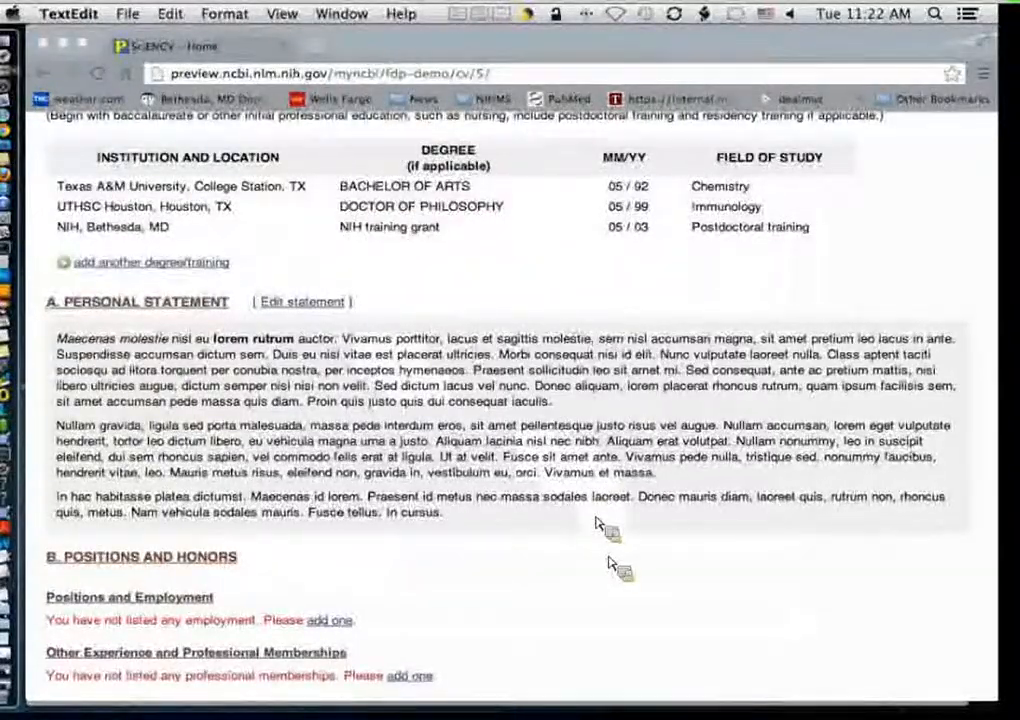
Step: Start a new employment entry with organization National Institutes of Health, city Bethesda and state MD
{"action": "scroll", "coordinate": [596, 523], "scroll_direction": "down", "scroll_amount": 5}
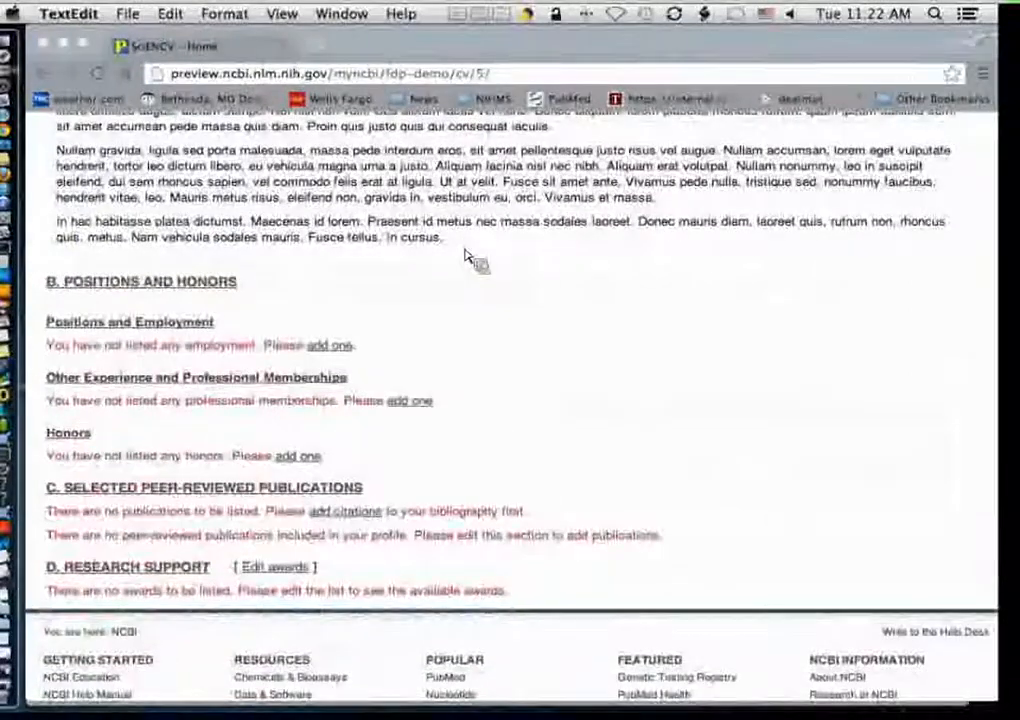
{"action": "left_click", "coordinate": [352, 347]}
{"action": "left_click", "coordinate": [352, 347]}
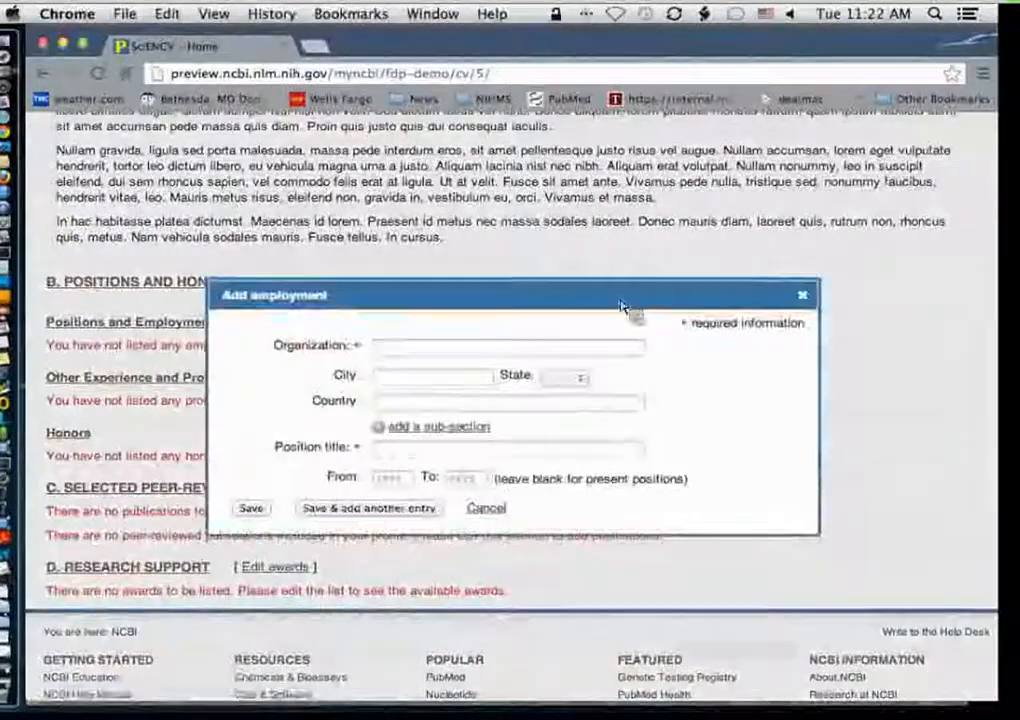
{"action": "left_click", "coordinate": [555, 348]}
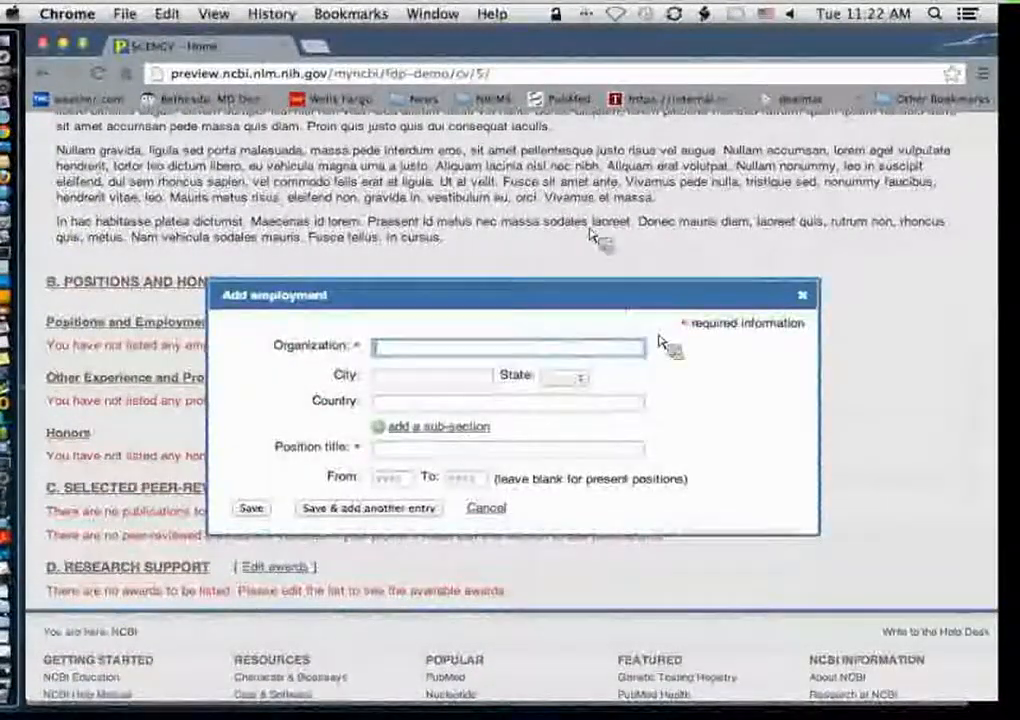
{"action": "type", "text": "Natio"}
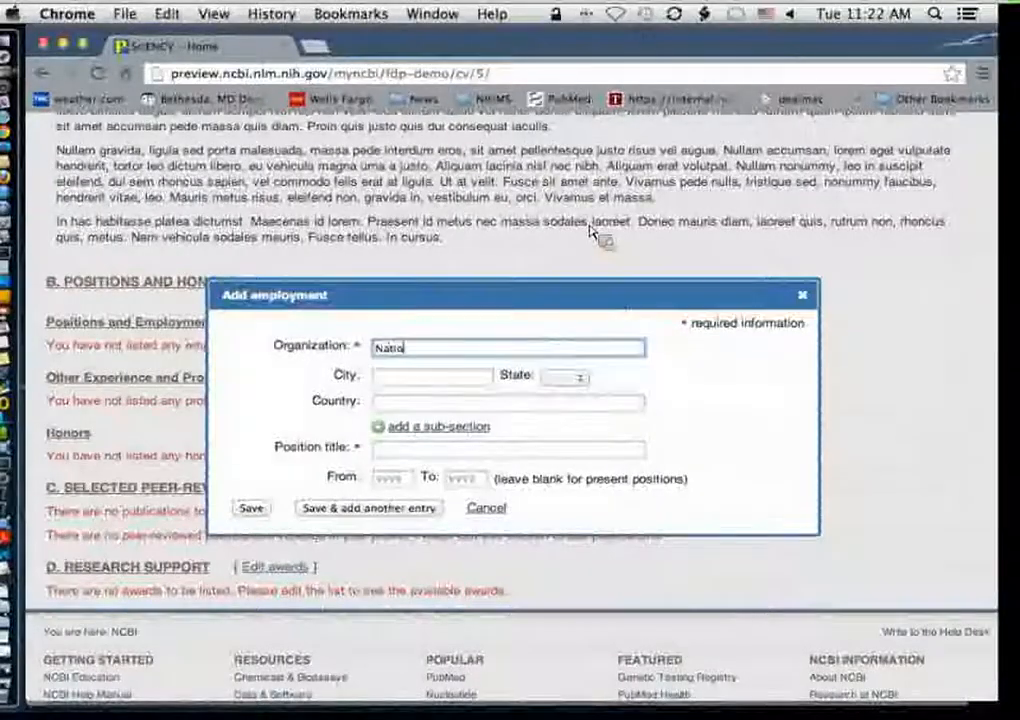
{"action": "type", "text": "nal Institutes of H"}
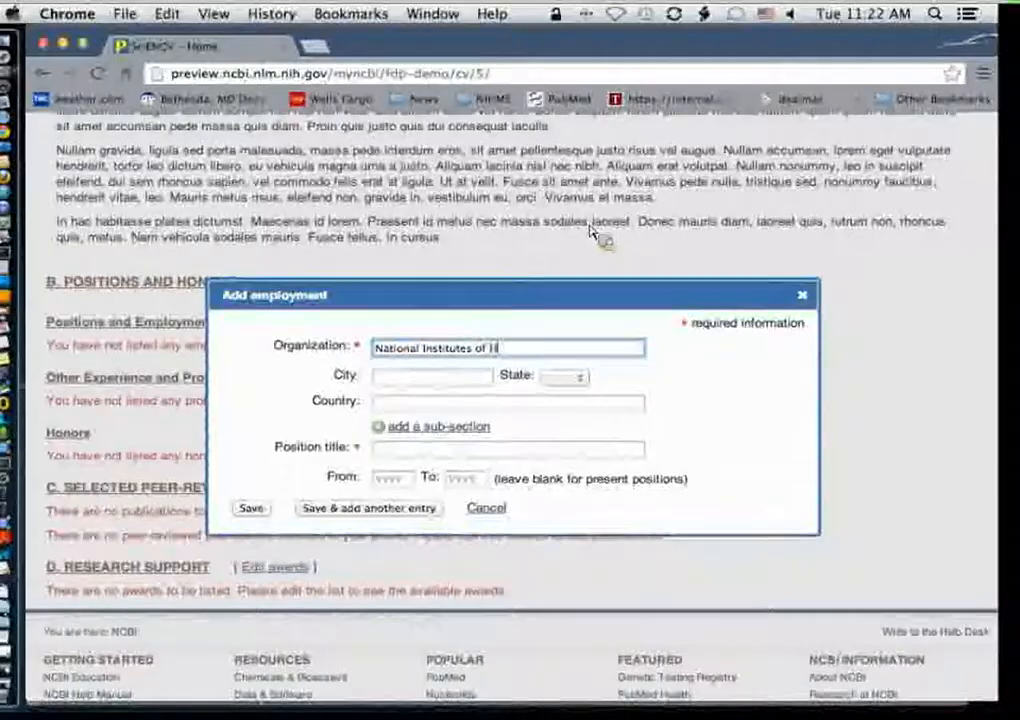
{"action": "type", "text": "ealth"}
{"action": "key", "text": "Tab"}
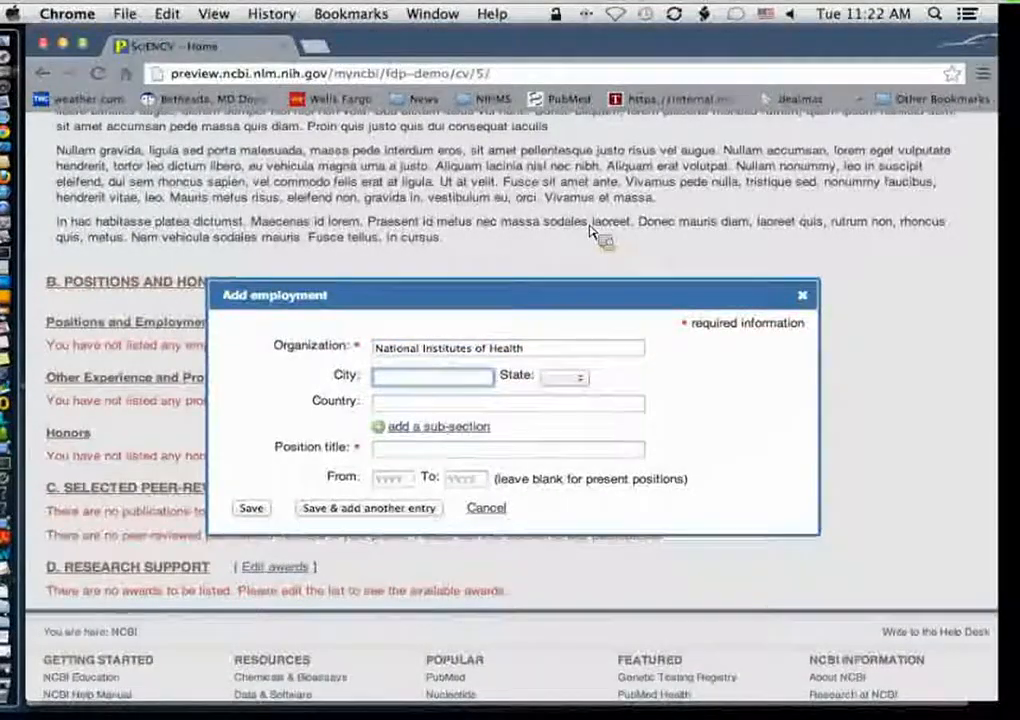
{"action": "type", "text": "Bethesda"}
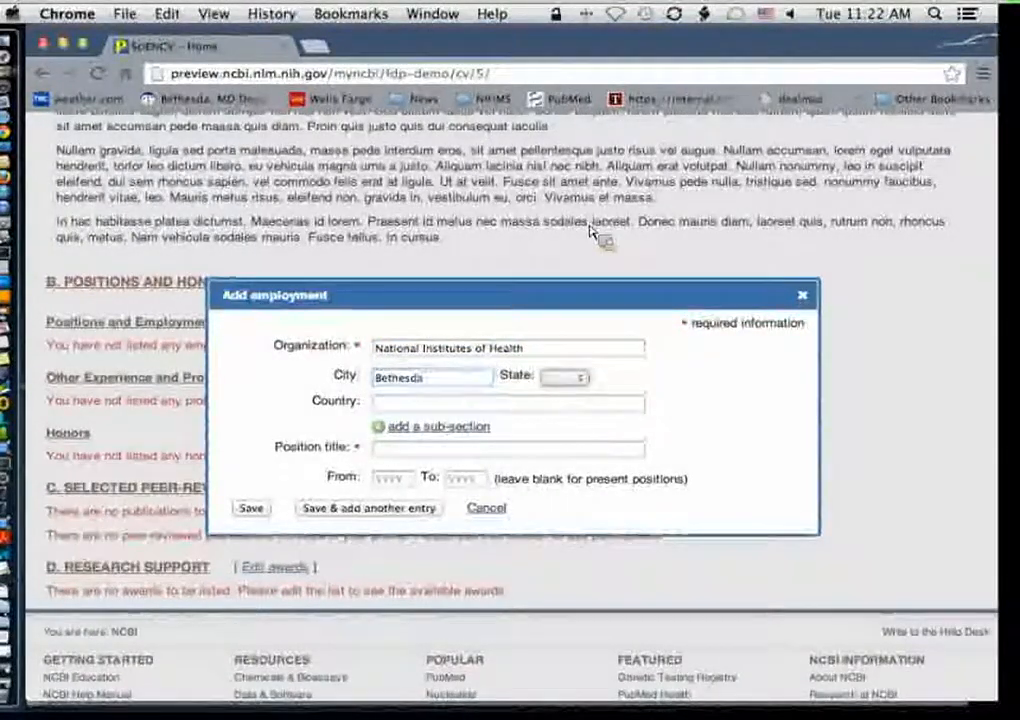
{"action": "type", "text": "md"}
{"action": "key", "text": "Tab"}
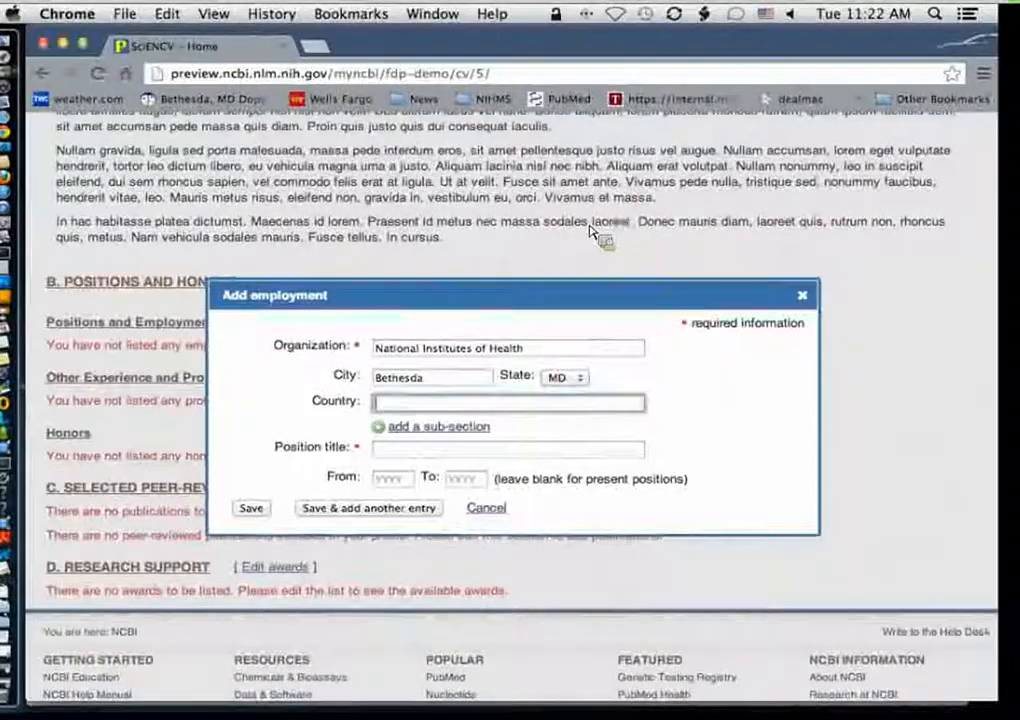
{"action": "key", "text": "Tab"}
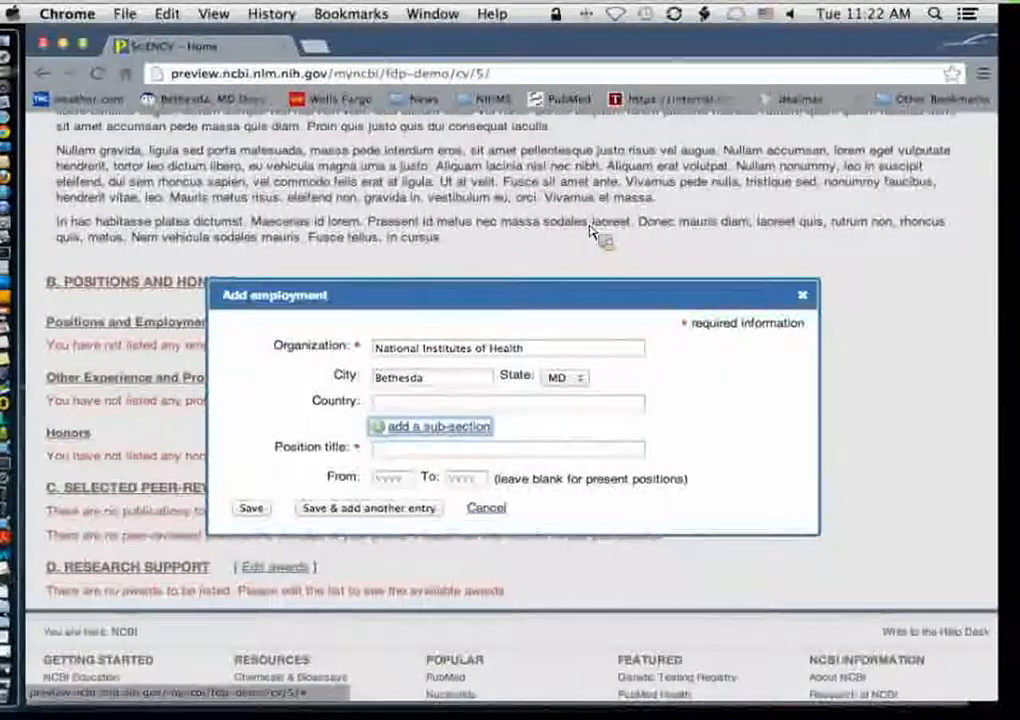
Step: Add an organization sub-section named National Library of Medicine to the employment entry
{"action": "left_click", "coordinate": [410, 428]}
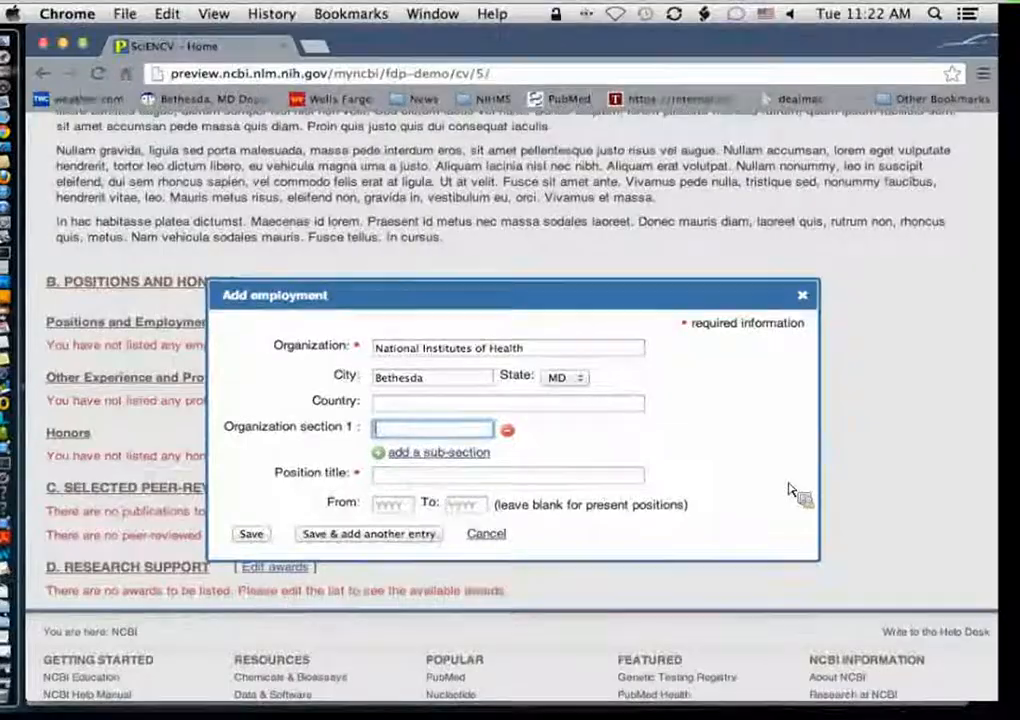
{"action": "type", "text": "National Library"}
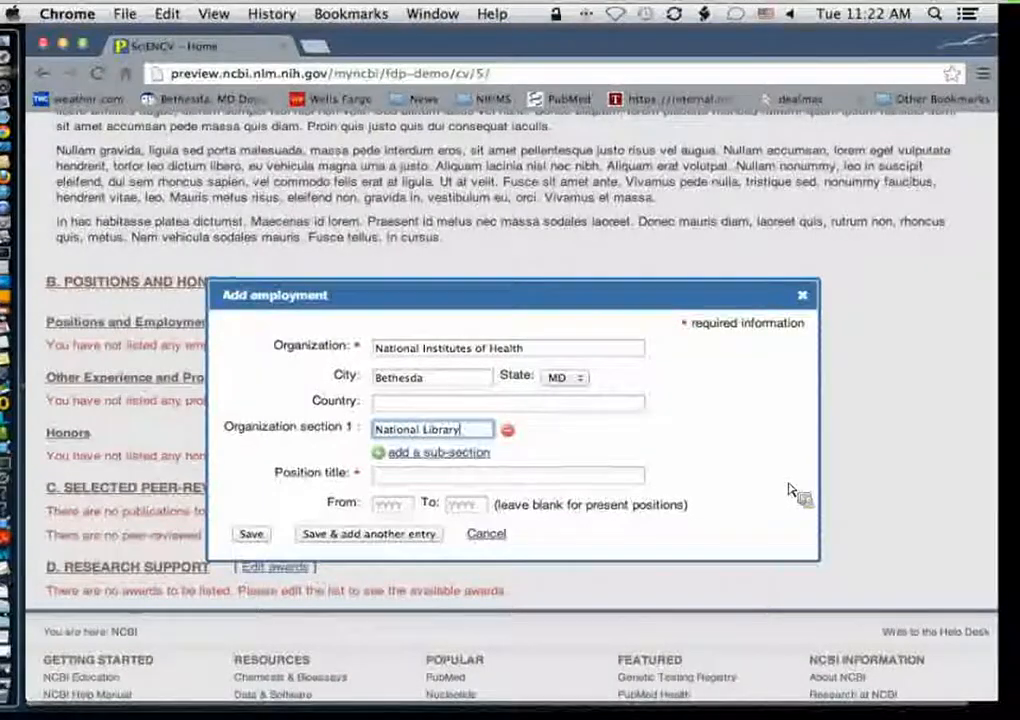
{"action": "type", "text": " of Medicine"}
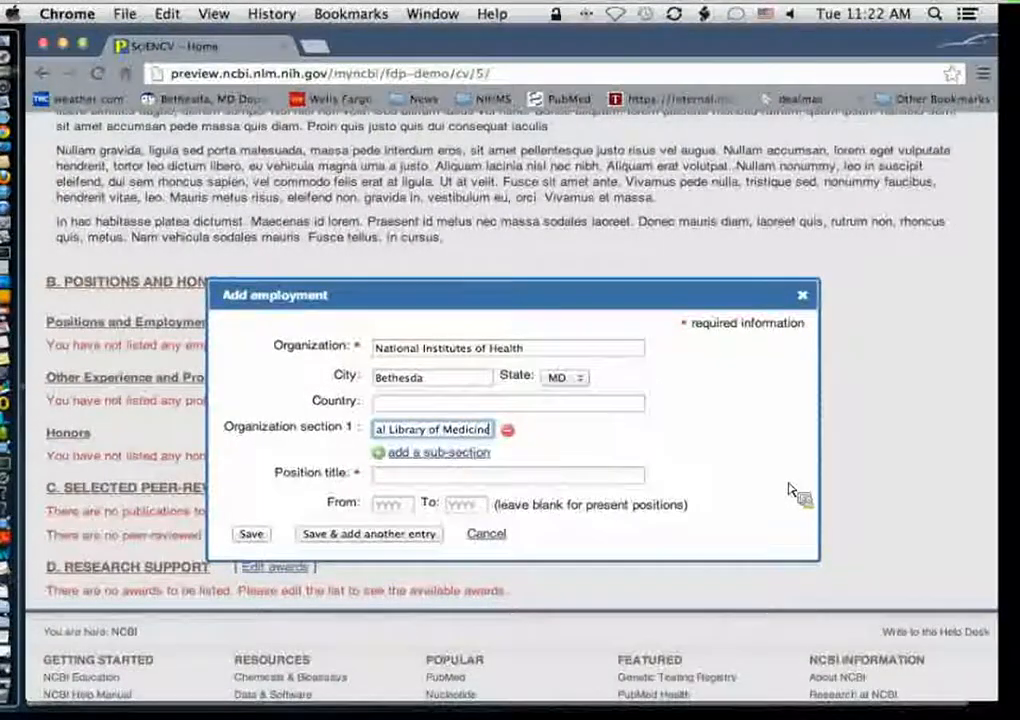
Step: Set the position title to Staff Scientist and the start year to 2001, then save the employment entry
{"action": "left_click", "coordinate": [430, 479]}
{"action": "type", "text": "Staff Scientist"}
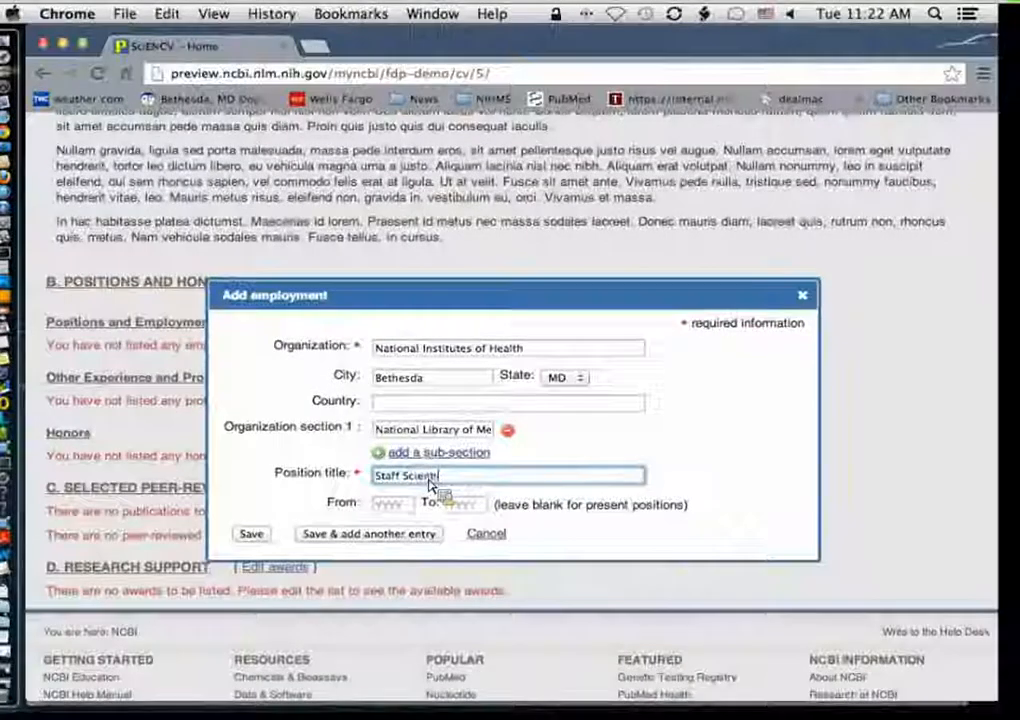
{"action": "key", "text": "Tab"}
{"action": "type", "text": "200"}
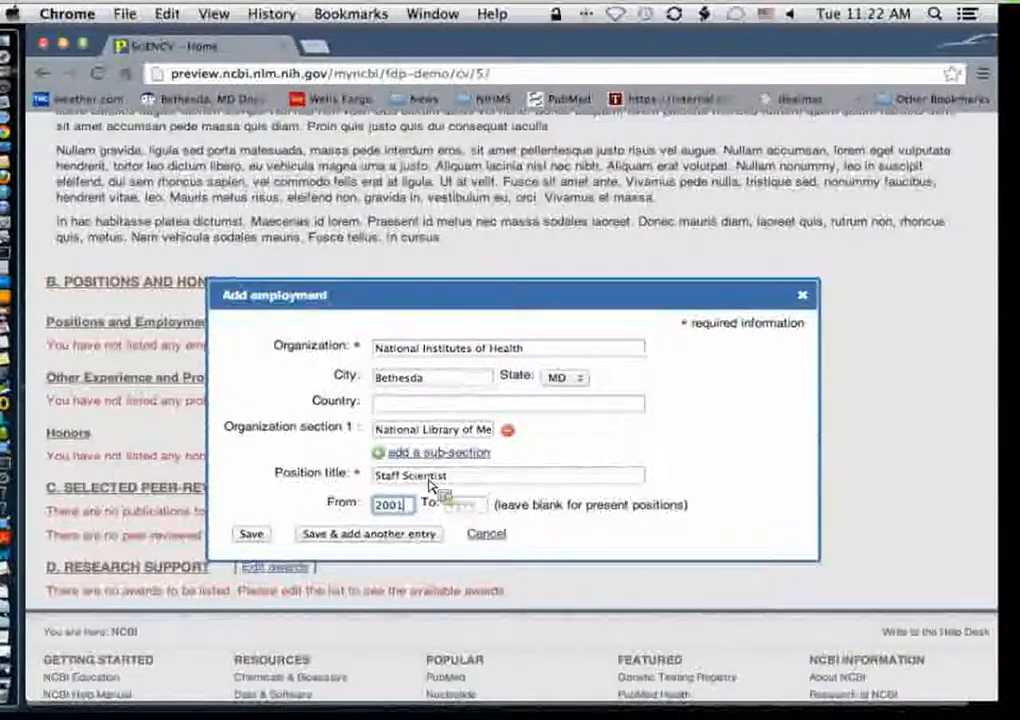
{"action": "key", "text": "Tab"}
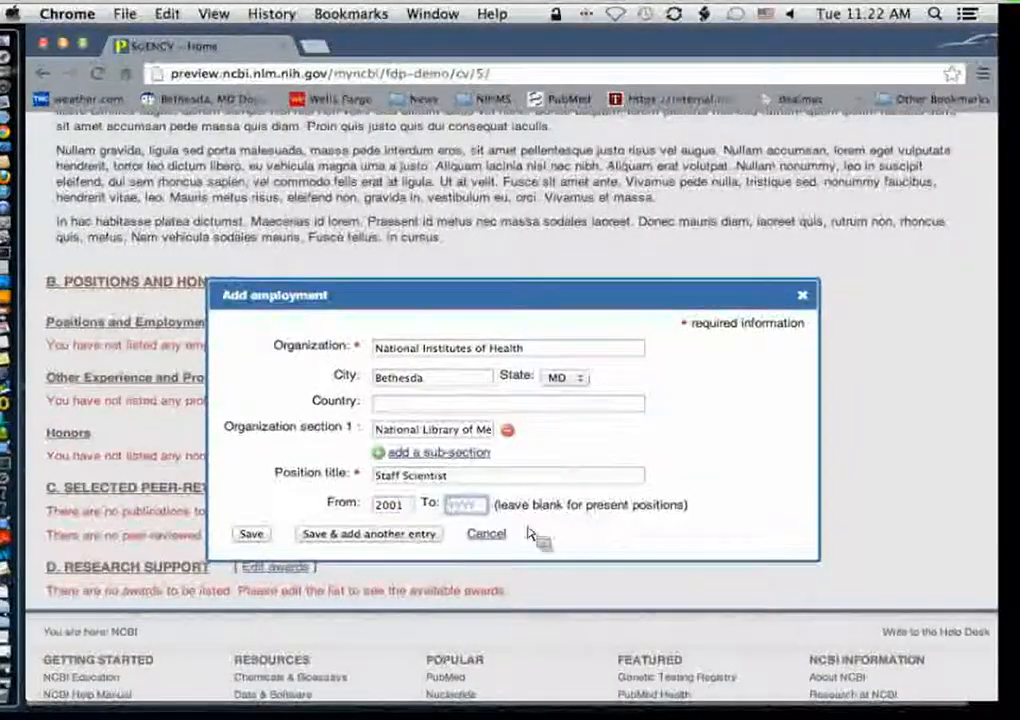
{"action": "left_click", "coordinate": [251, 534]}
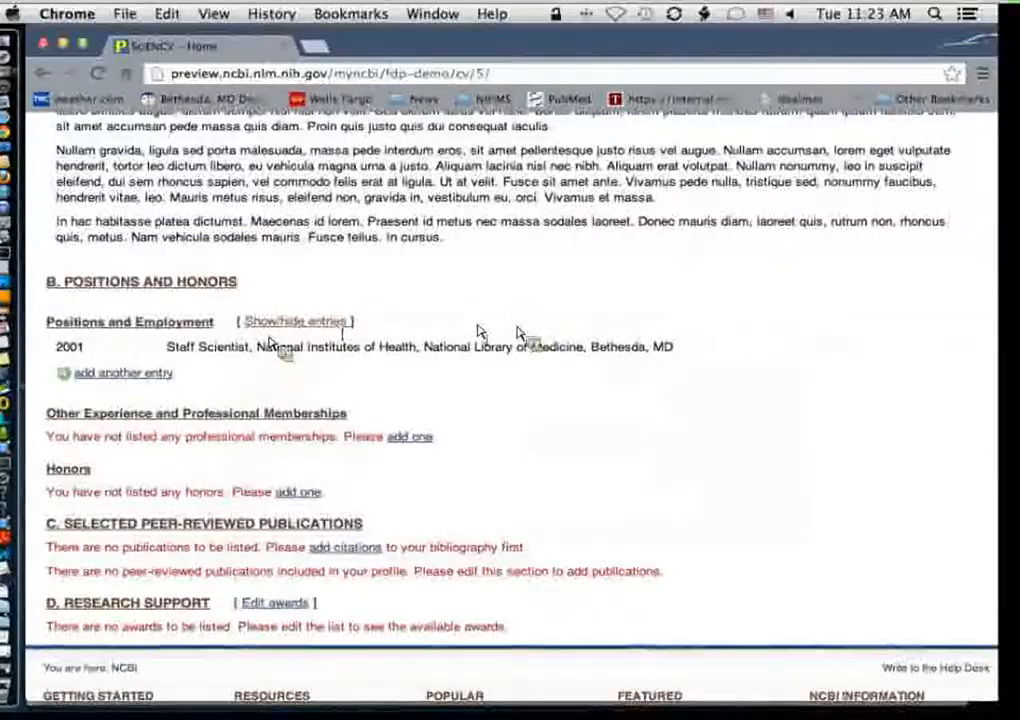
Step: Start a new professional membership entry with organization American Chemical Society
{"action": "mouse_move", "coordinate": [517, 355]}
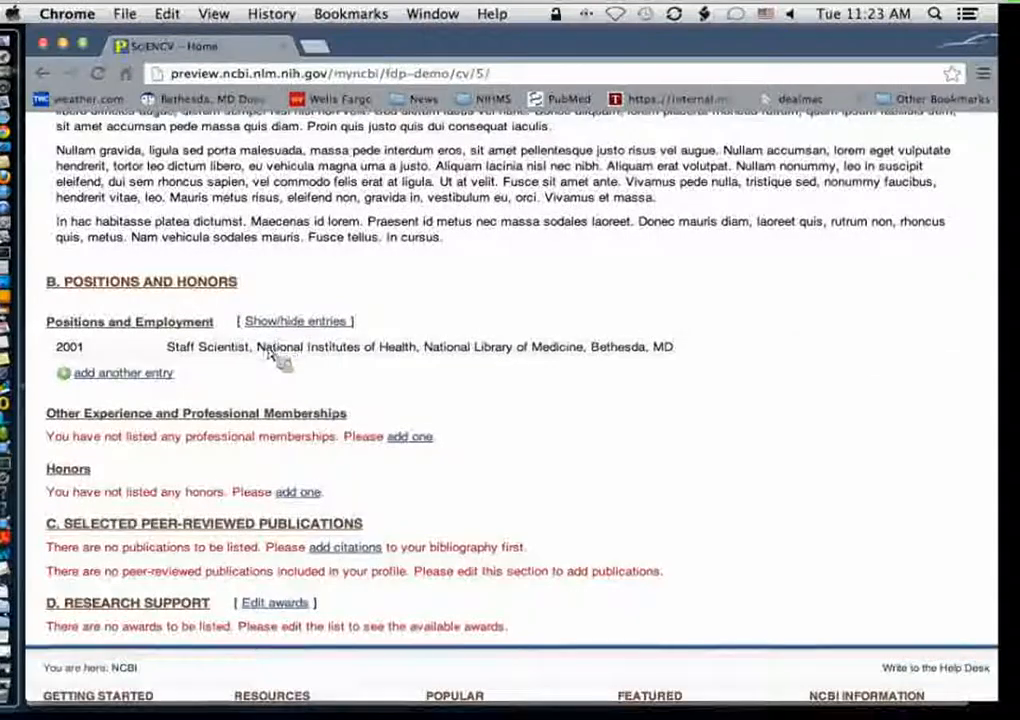
{"action": "scroll", "coordinate": [150, 383], "scroll_direction": "down", "scroll_amount": 3}
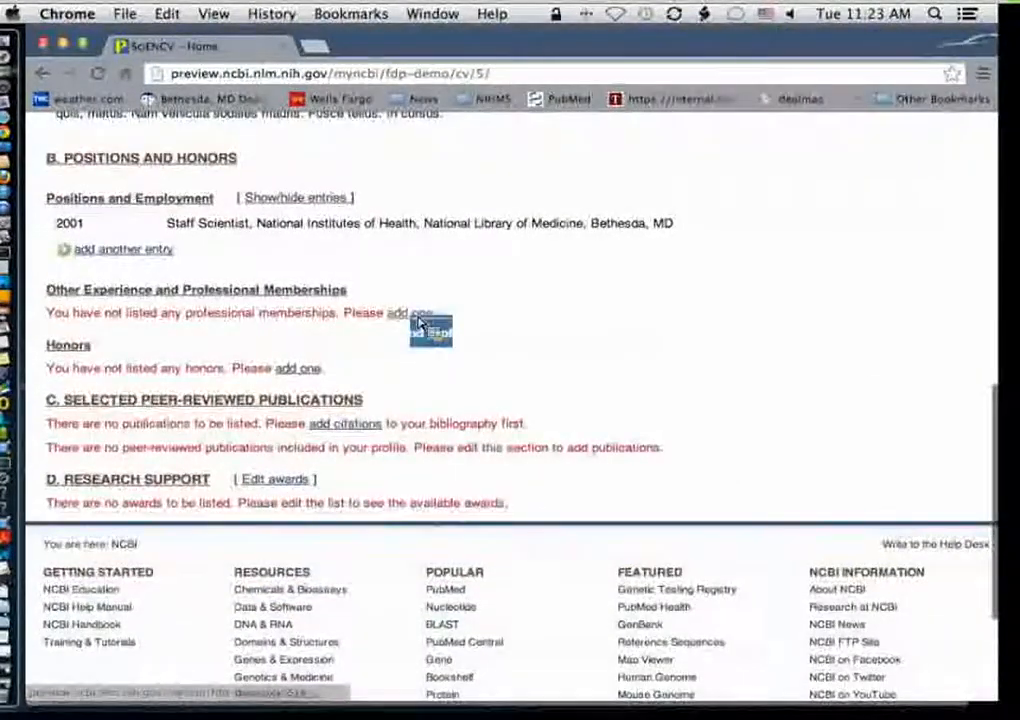
{"action": "left_click", "coordinate": [421, 316]}
{"action": "left_click", "coordinate": [462, 388]}
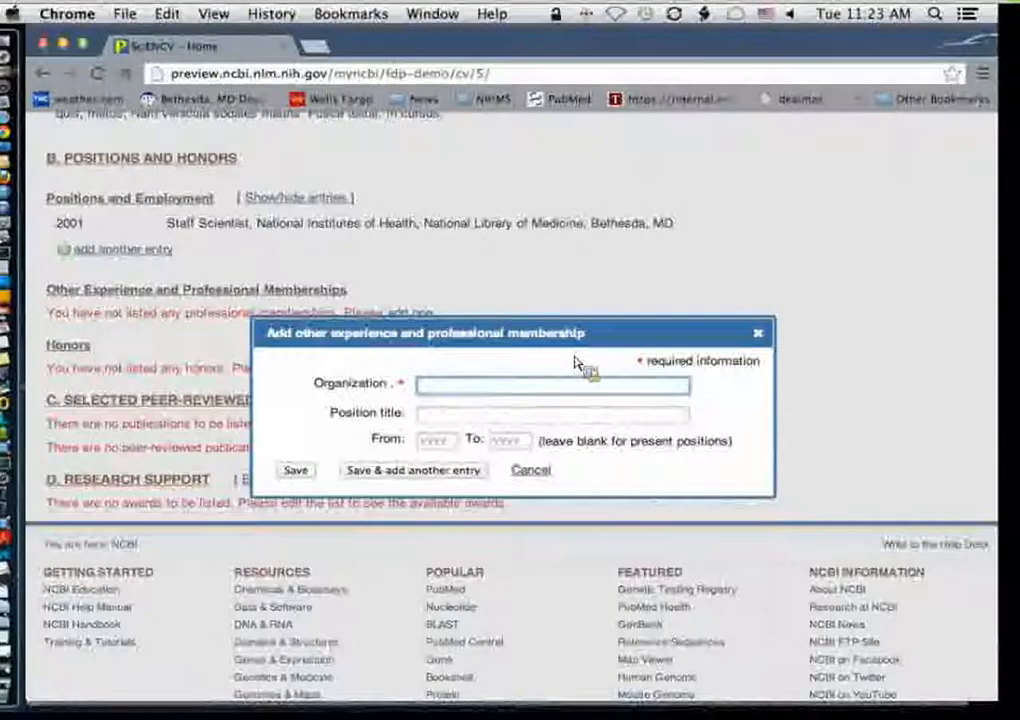
{"action": "type", "text": "A"}
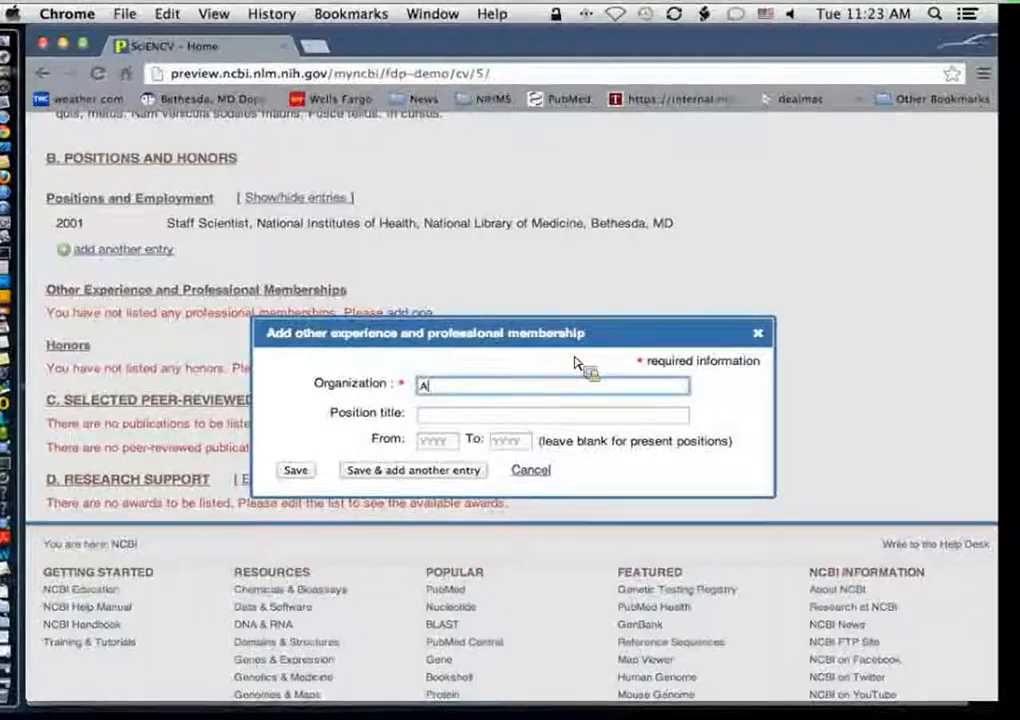
{"action": "type", "text": "merican C"}
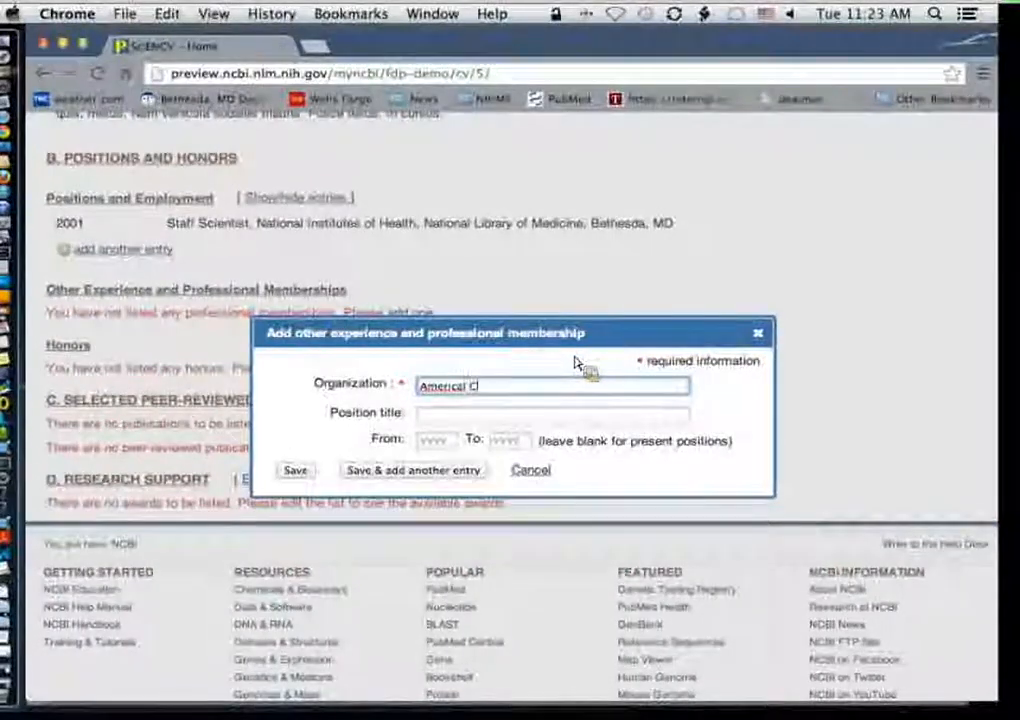
{"action": "type", "text": "n H"}
{"action": "type", "text": "Che"}
{"action": "type", "text": "mi"}
{"action": "type", "text": "cal Soc"}
{"action": "type", "text": "iety"}
{"action": "key", "text": "Tab"}
Step: Set the membership position title to Member and start year to 1988, then save it
{"action": "type", "text": "m"}
{"action": "type", "text": "Member"}
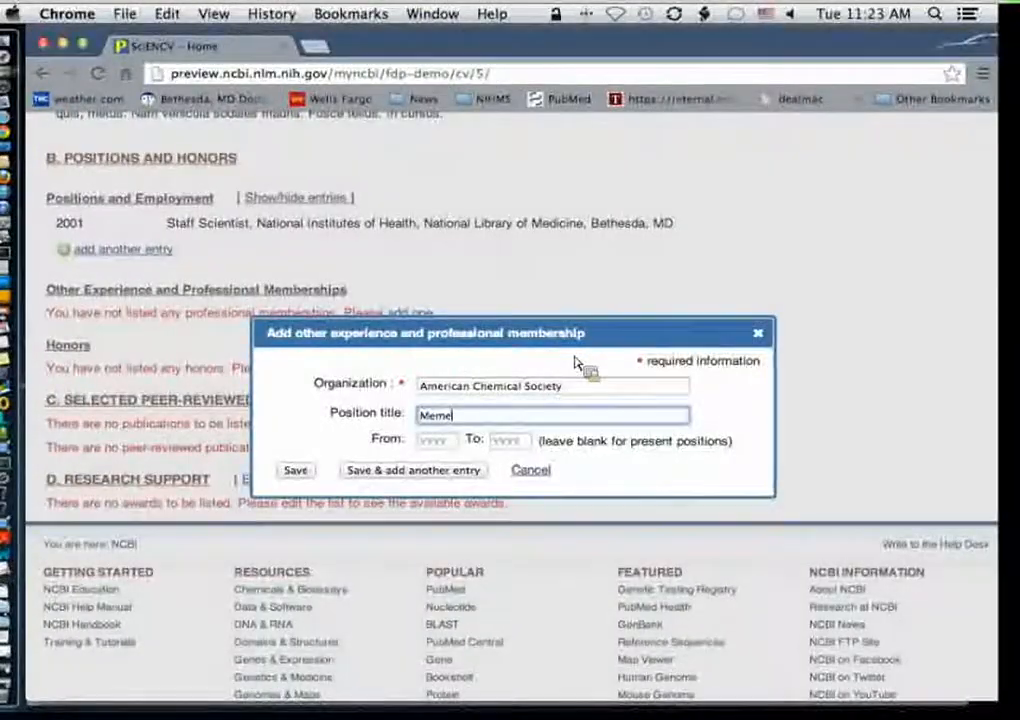
{"action": "key", "text": "Tab"}
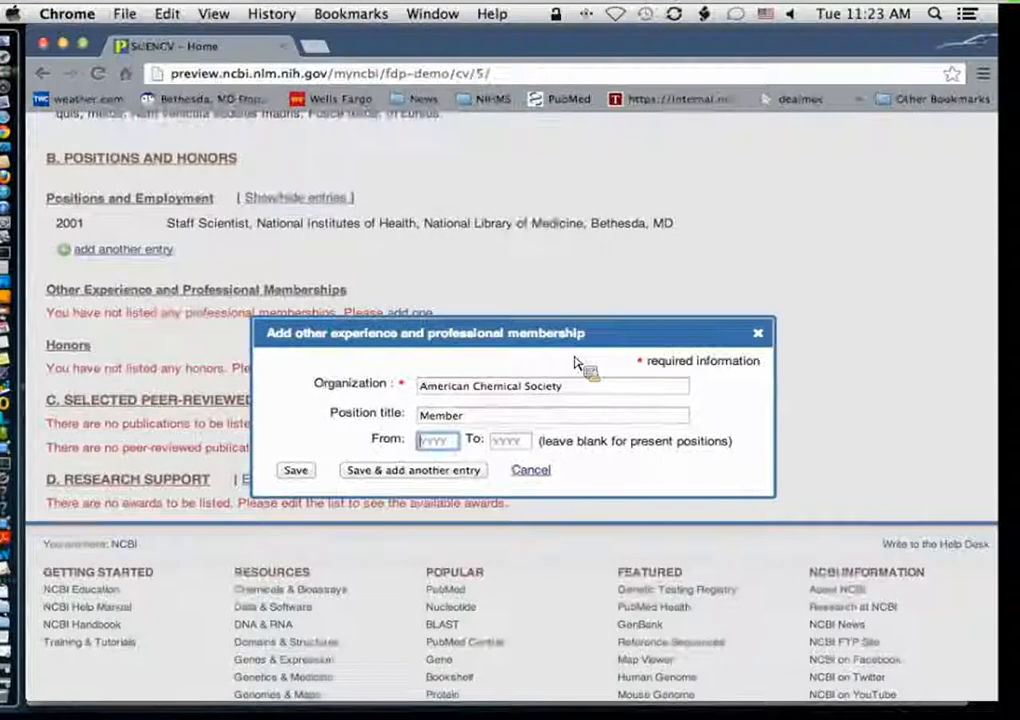
{"action": "type", "text": "88"}
{"action": "key", "text": "Tab"}
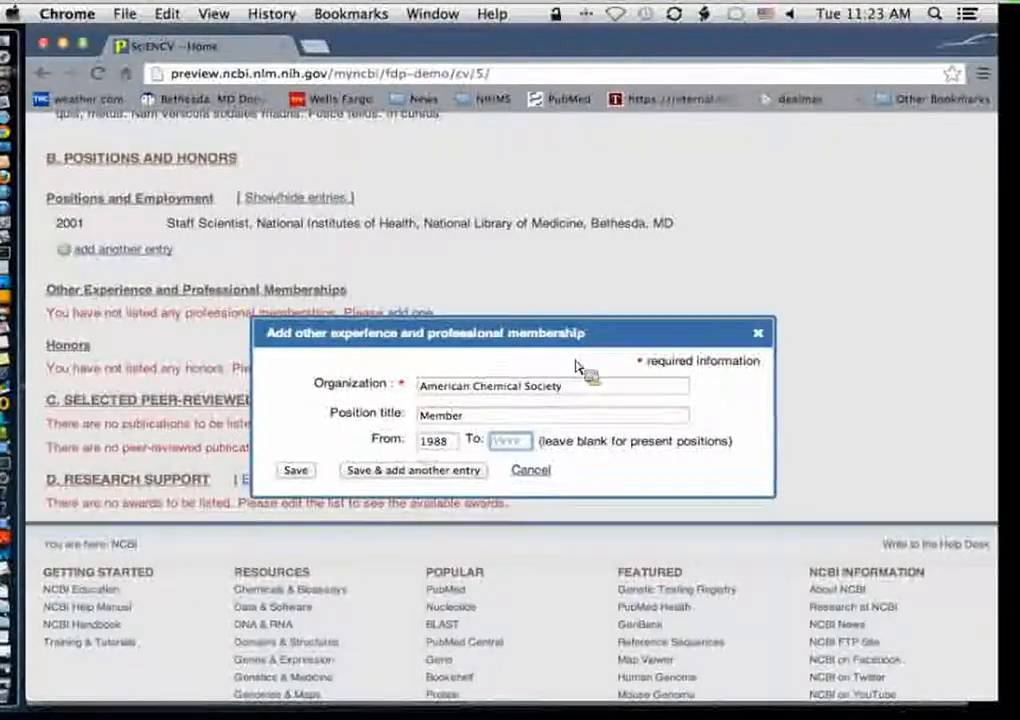
{"action": "left_click", "coordinate": [294, 472]}
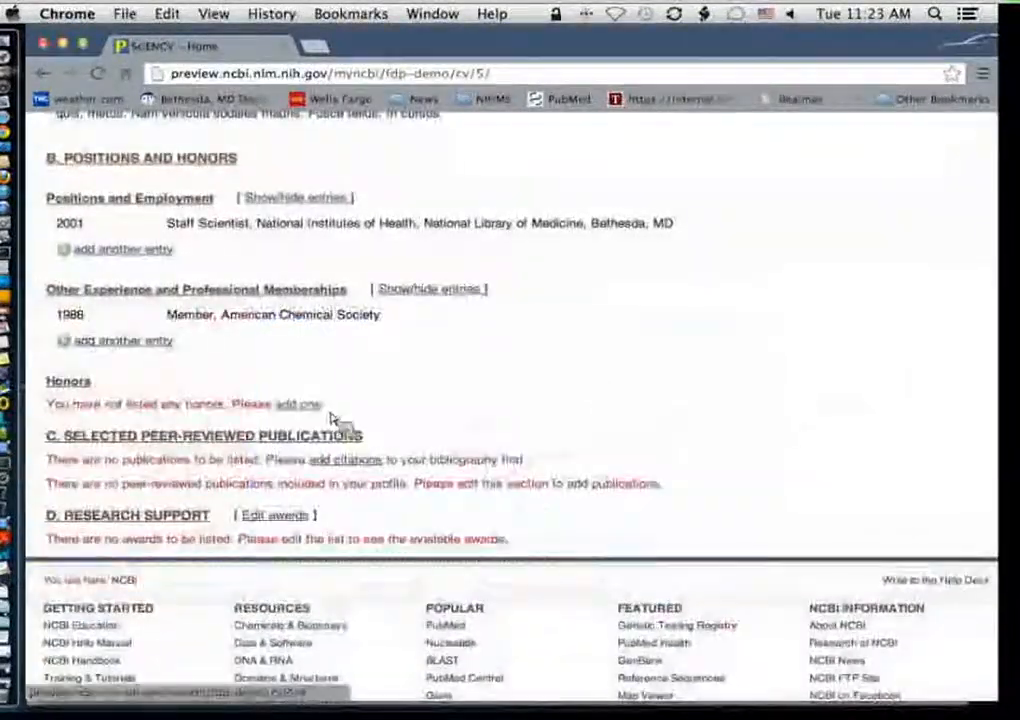
Step: Add an honor titled NIH Director's Award, by organization NIH, in year 2009, and save it
{"action": "left_click", "coordinate": [300, 404]}
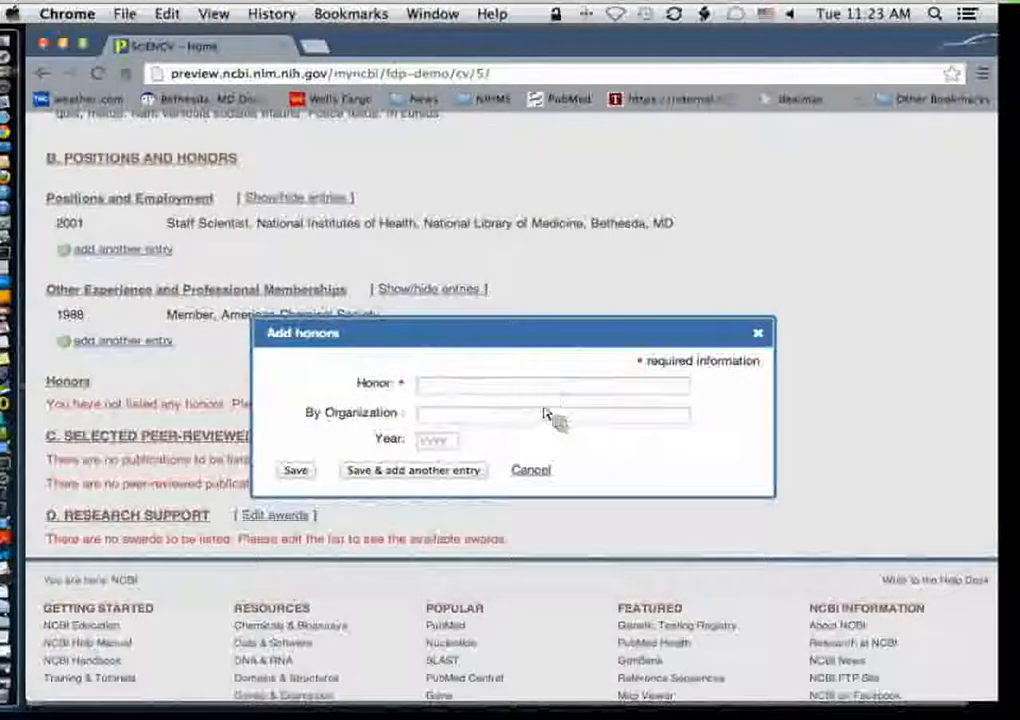
{"action": "left_click", "coordinate": [540, 390]}
{"action": "type", "text": "NIH Directo"}
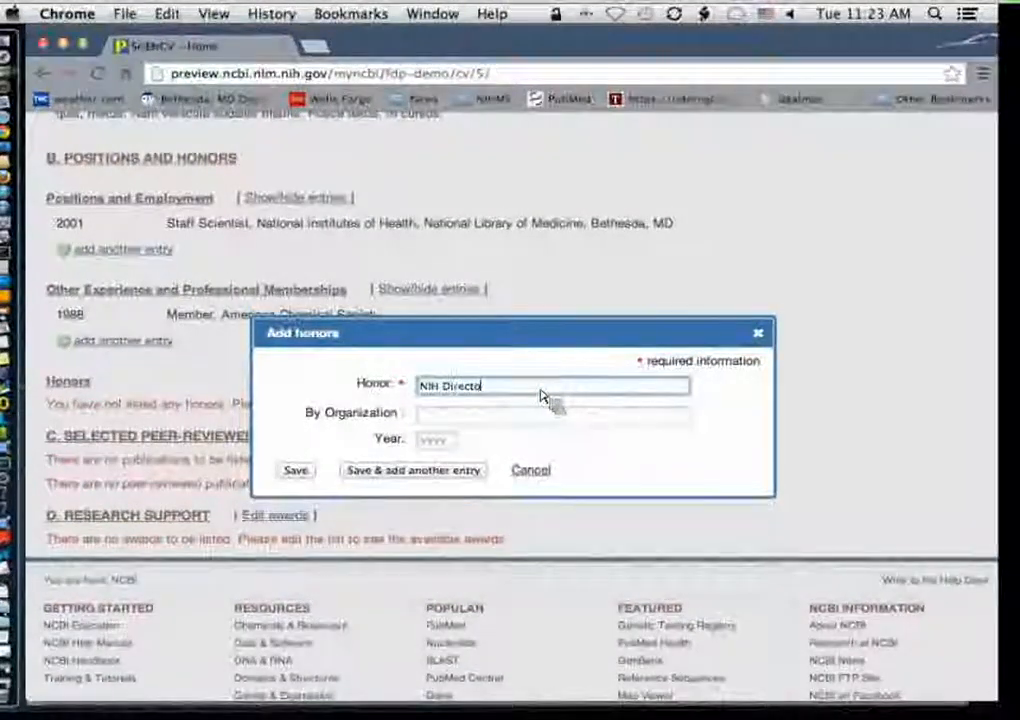
{"action": "type", "text": "r's Award"}
{"action": "key", "text": "Tab"}
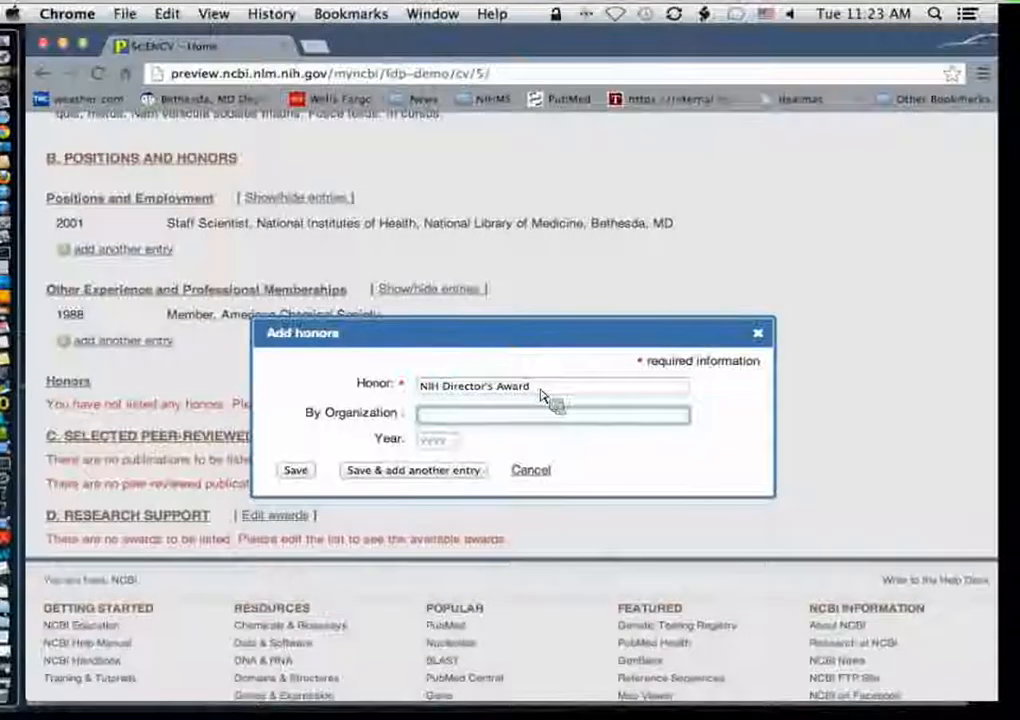
{"action": "type", "text": "NIH"}
{"action": "key", "text": "Tab"}
{"action": "type", "text": "2"}
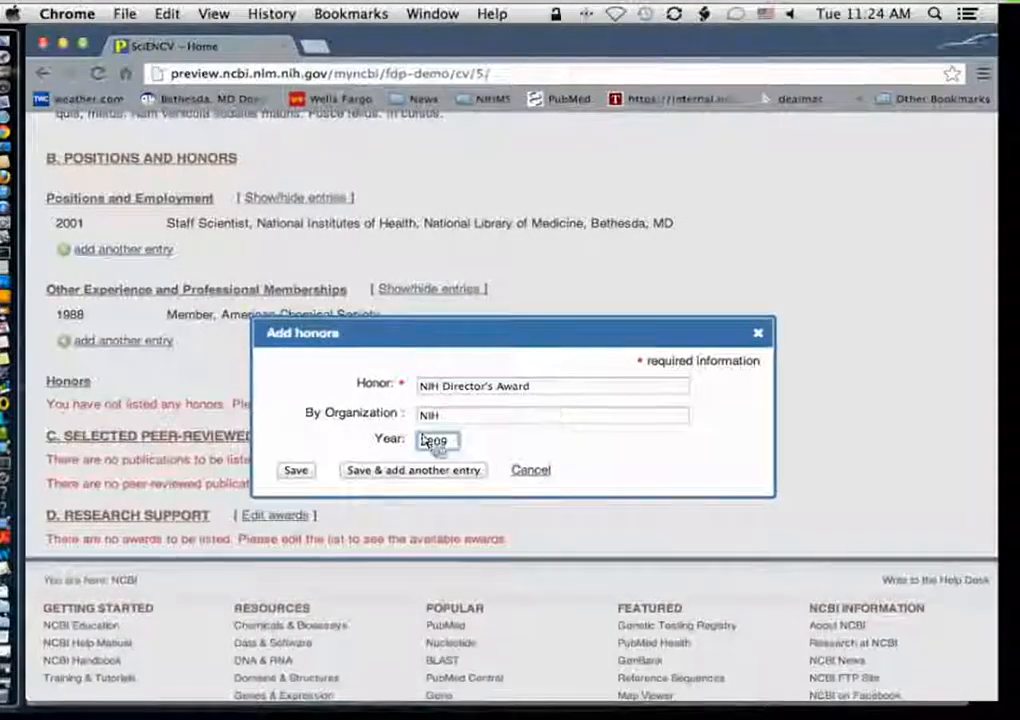
{"action": "left_click", "coordinate": [296, 470]}
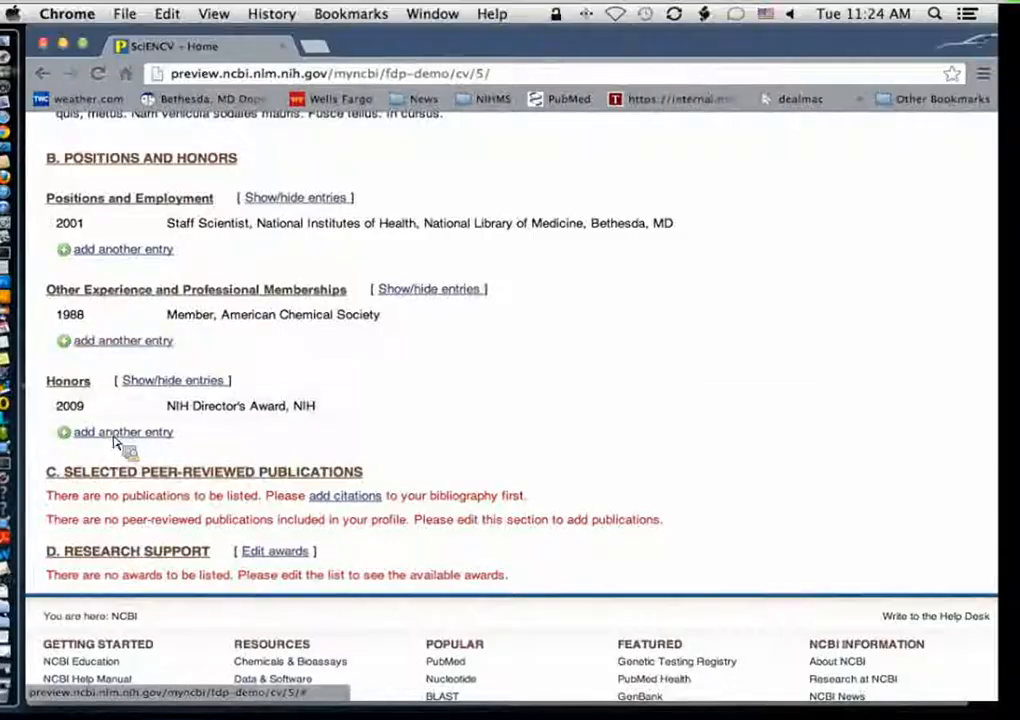
Step: Scroll through the biosketch to review the education, statement, positions and honors sections
{"action": "scroll", "coordinate": [655, 418], "scroll_direction": "down", "scroll_amount": 3}
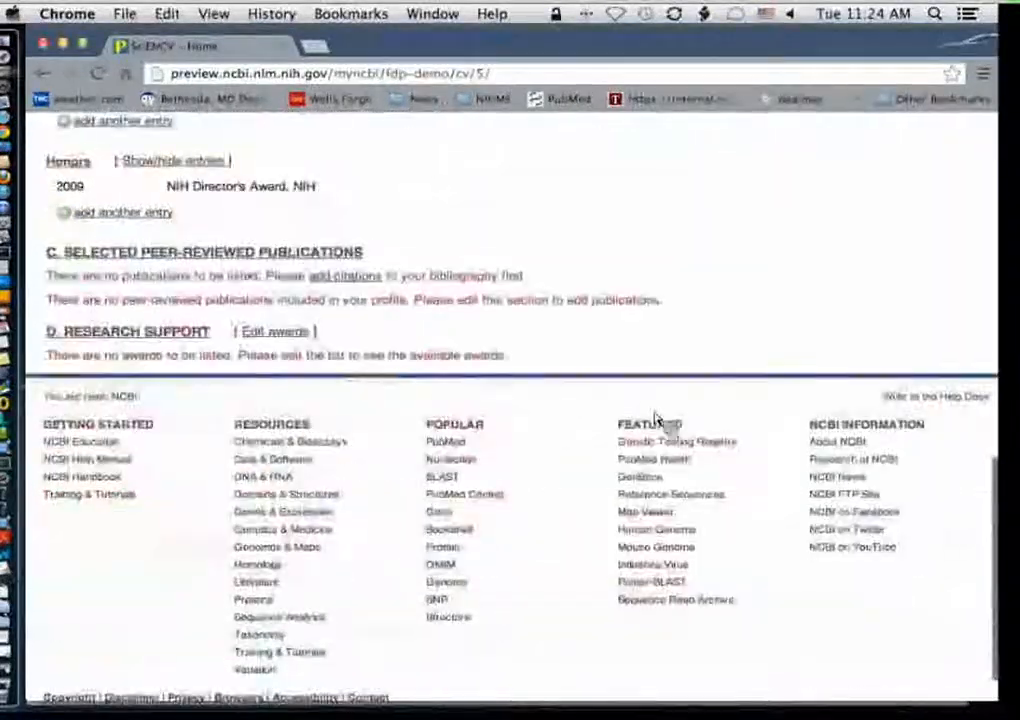
{"action": "scroll", "coordinate": [729, 335], "scroll_direction": "up", "scroll_amount": 2}
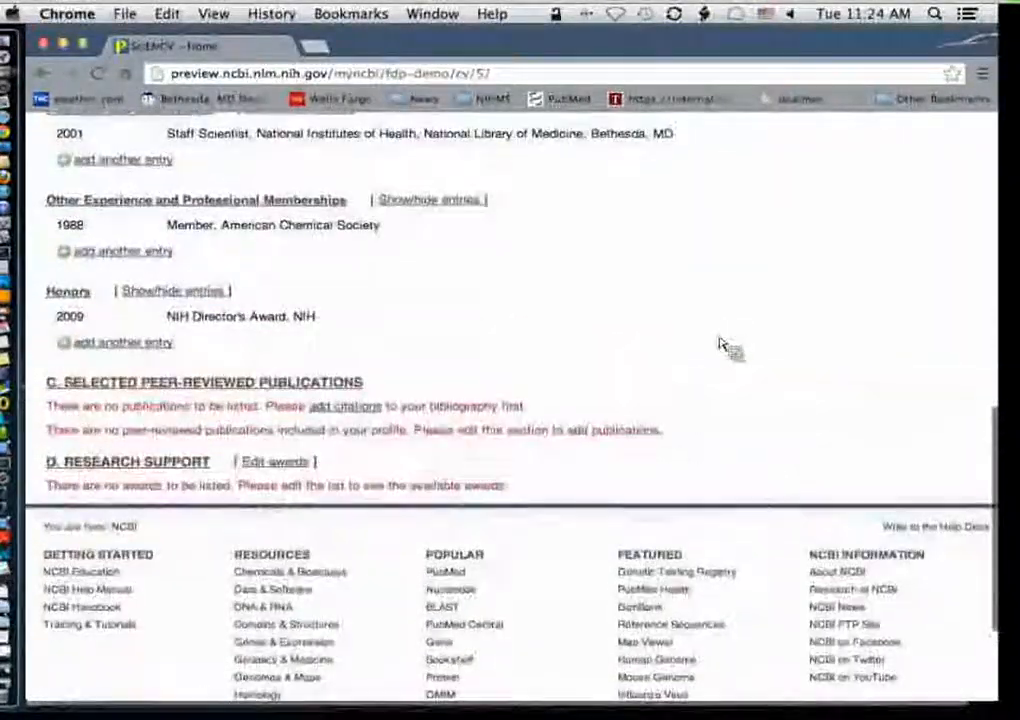
{"action": "scroll", "coordinate": [699, 269], "scroll_direction": "up", "scroll_amount": 10}
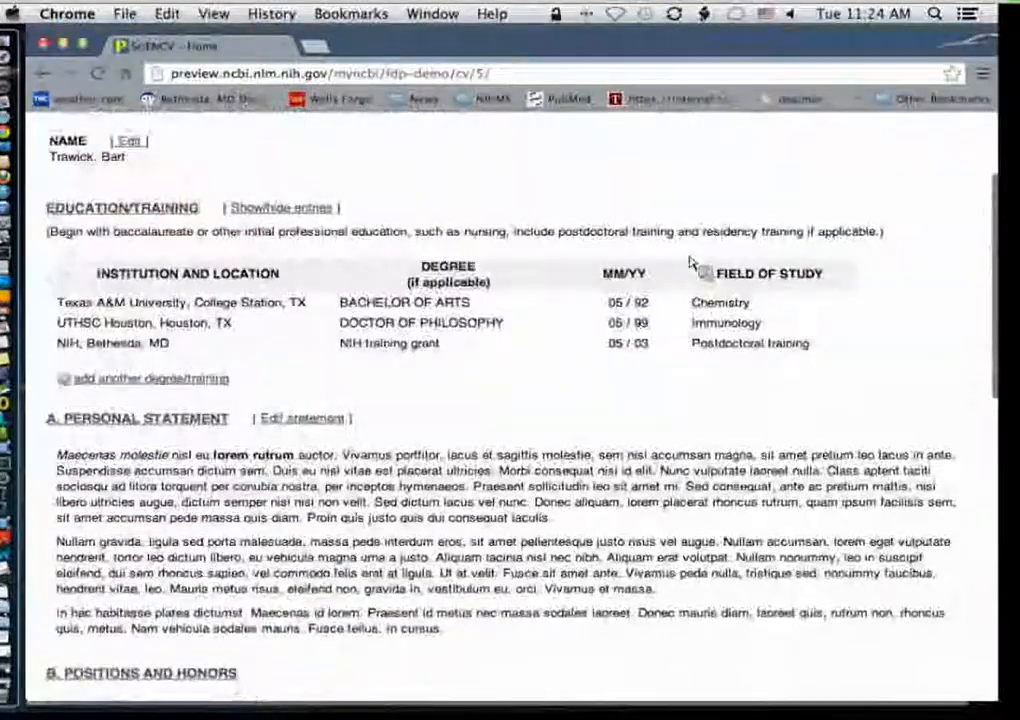
{"action": "scroll", "coordinate": [688, 266], "scroll_direction": "up", "scroll_amount": 2}
{"action": "scroll", "coordinate": [685, 268], "scroll_direction": "down", "scroll_amount": 8}
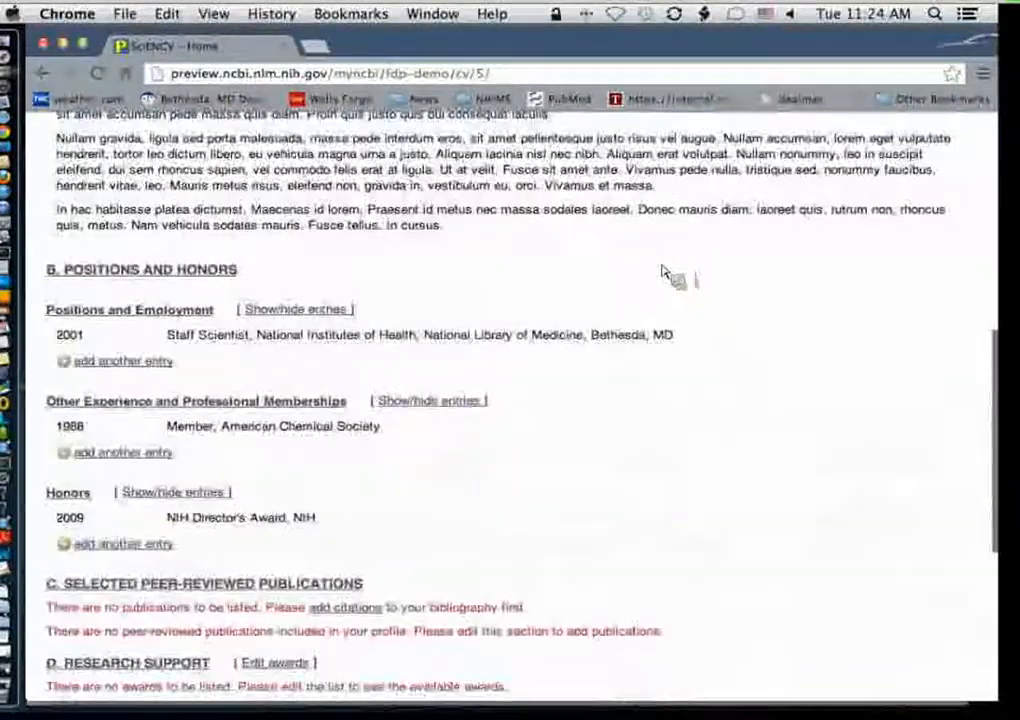
{"action": "scroll", "coordinate": [663, 276], "scroll_direction": "down", "scroll_amount": 5}
{"action": "scroll", "coordinate": [660, 278], "scroll_direction": "up", "scroll_amount": 1}
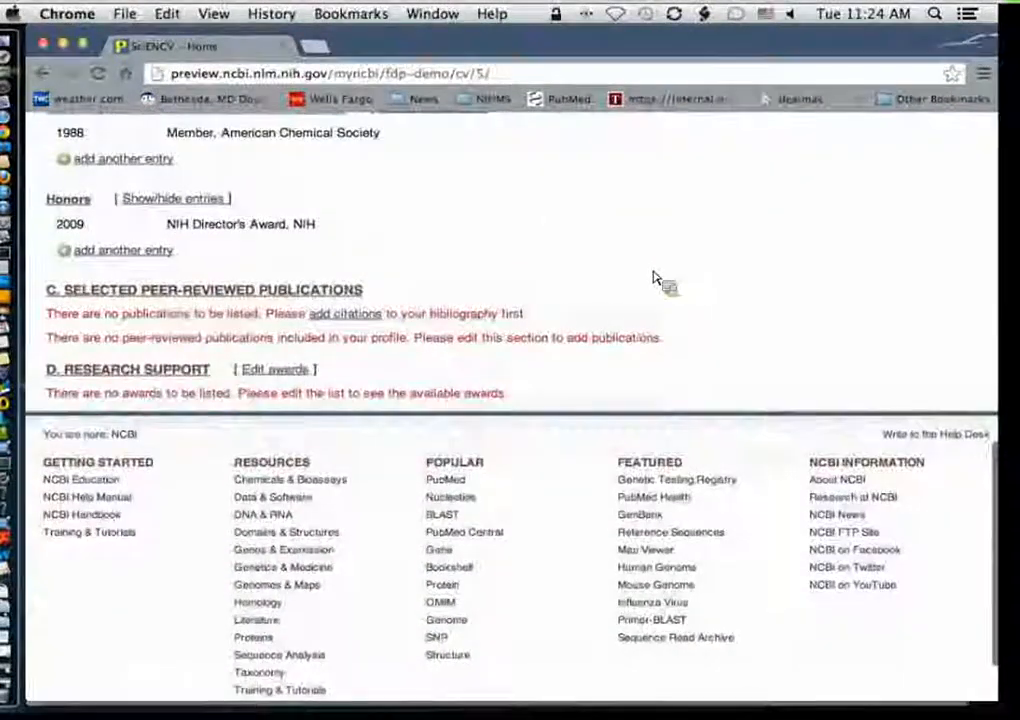